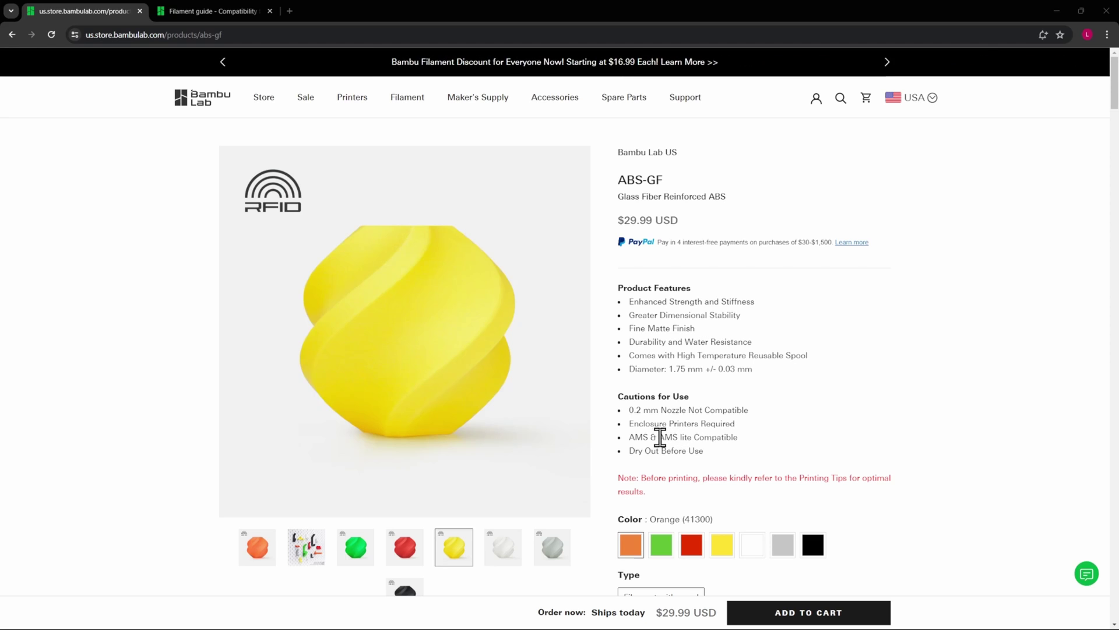
Highlight ABS-GF's 'AMS lite Compatible' caution and 'Dimensional Stability' feature, then scroll to Enhanced Strength and Stiffness
drag(659, 438, 739, 443)
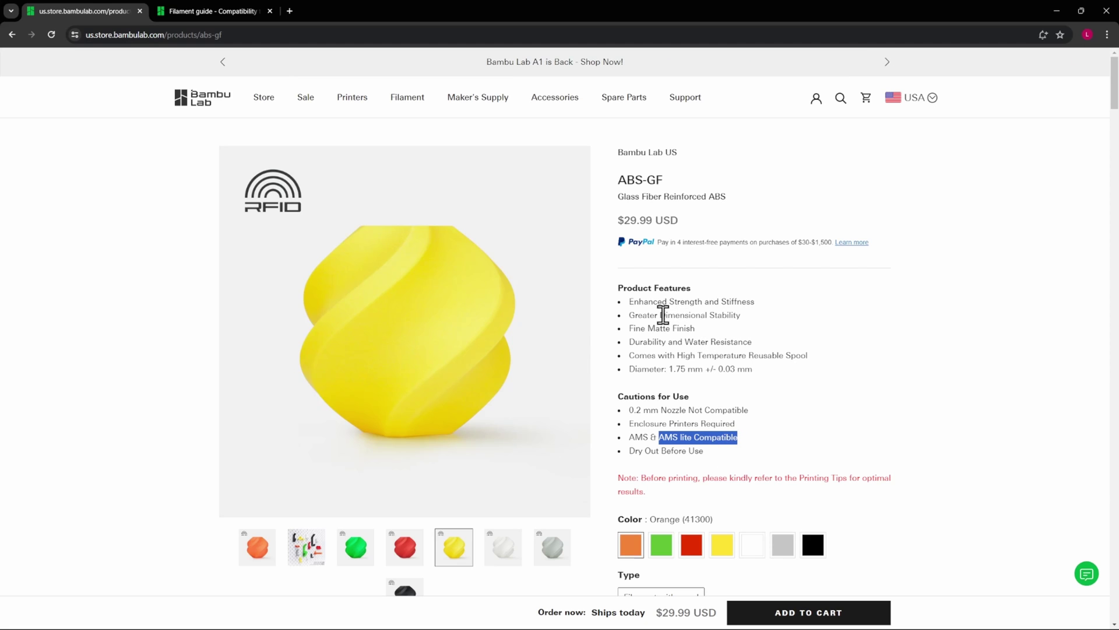
drag(665, 314, 741, 315)
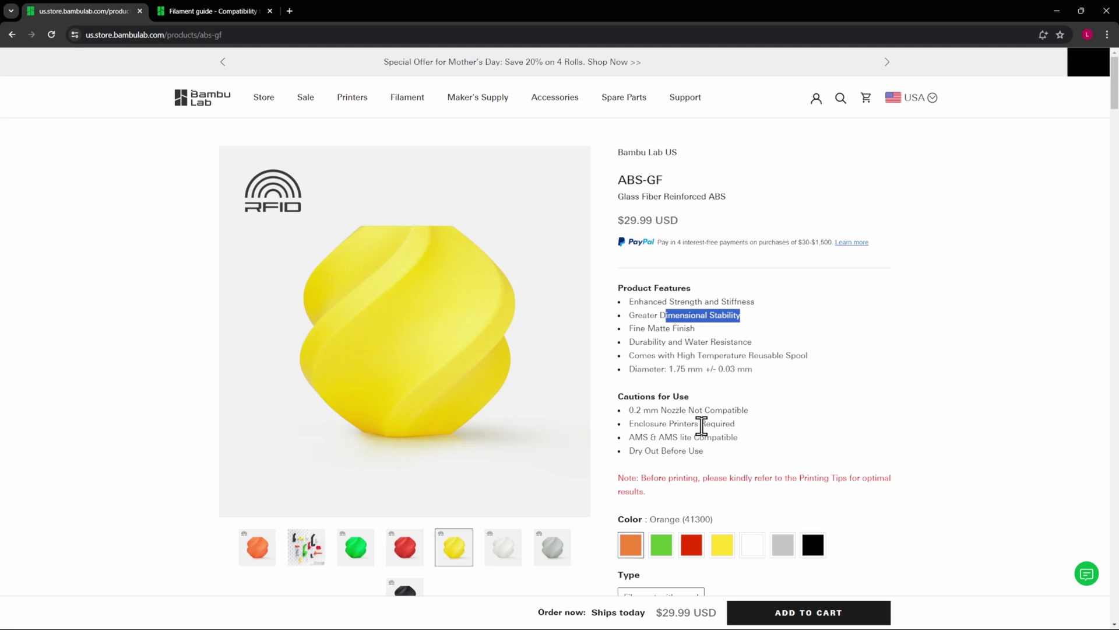
scroll(700, 425, down, 3)
scroll(703, 435, down, 20)
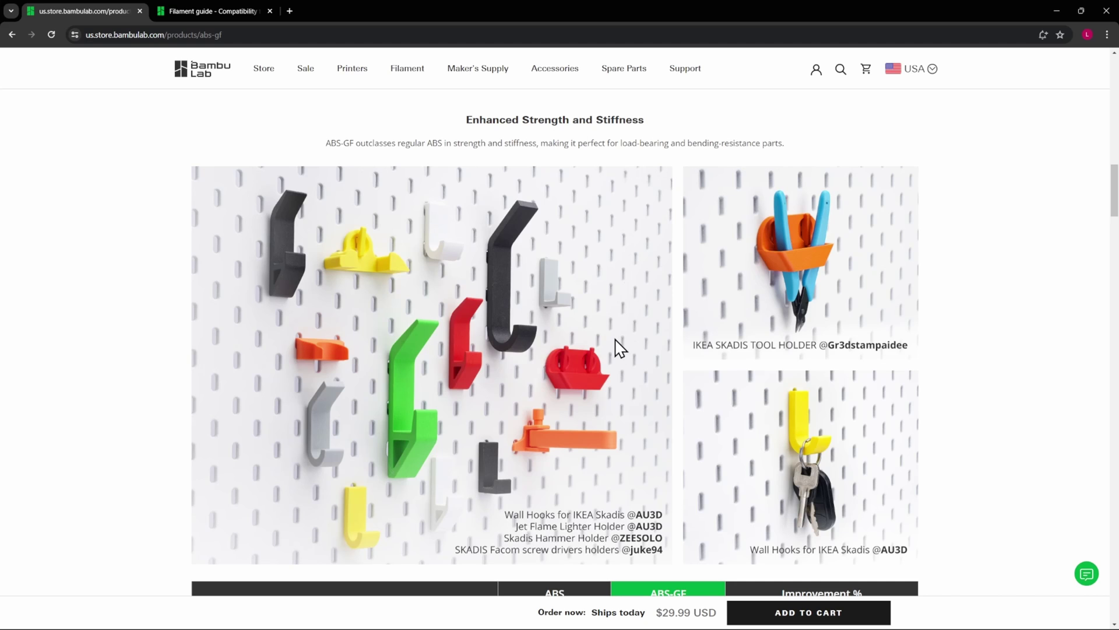
Scroll past the ABS vs ABS-GF table and the shower shelf and pipe clamp examples to Accessory Compatibility
scroll(623, 380, down, 1)
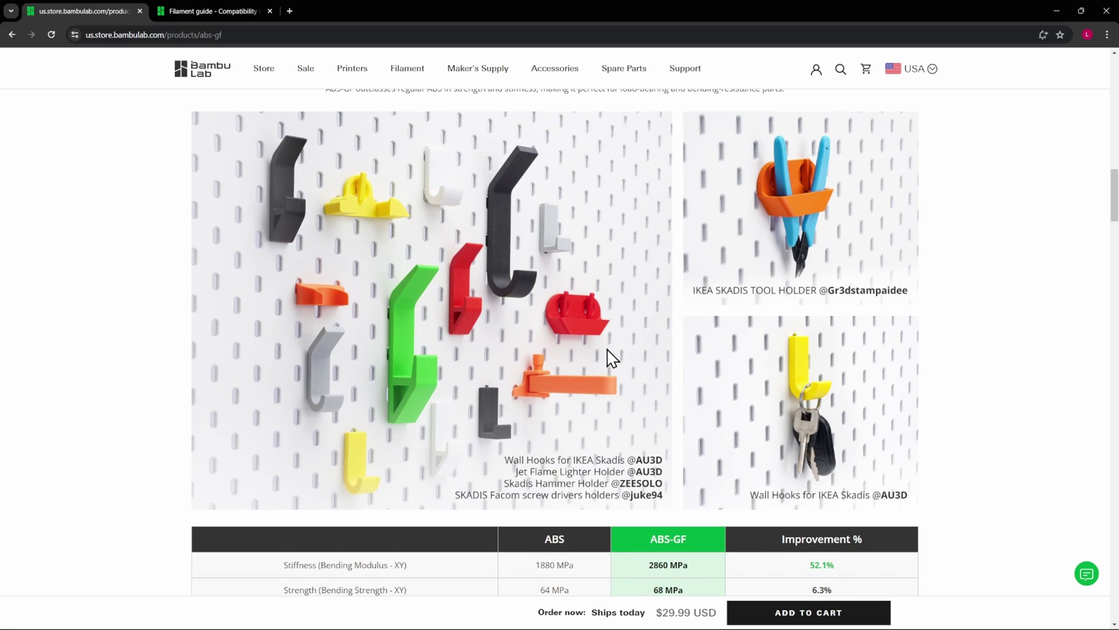
scroll(607, 358, down, 4)
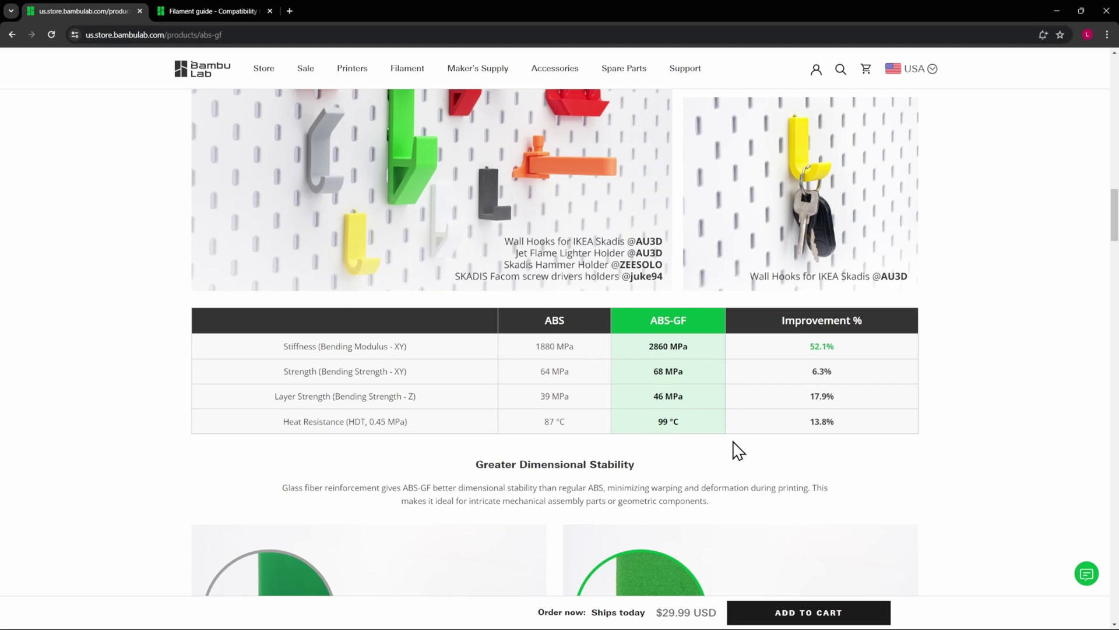
scroll(736, 450, down, 4)
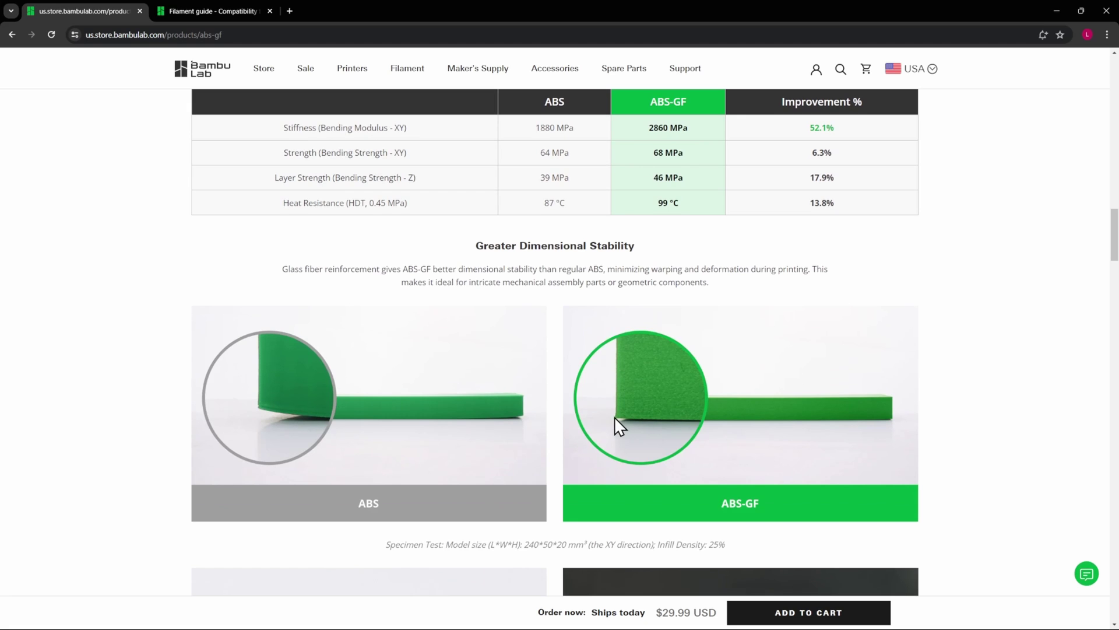
scroll(862, 385, down, 2)
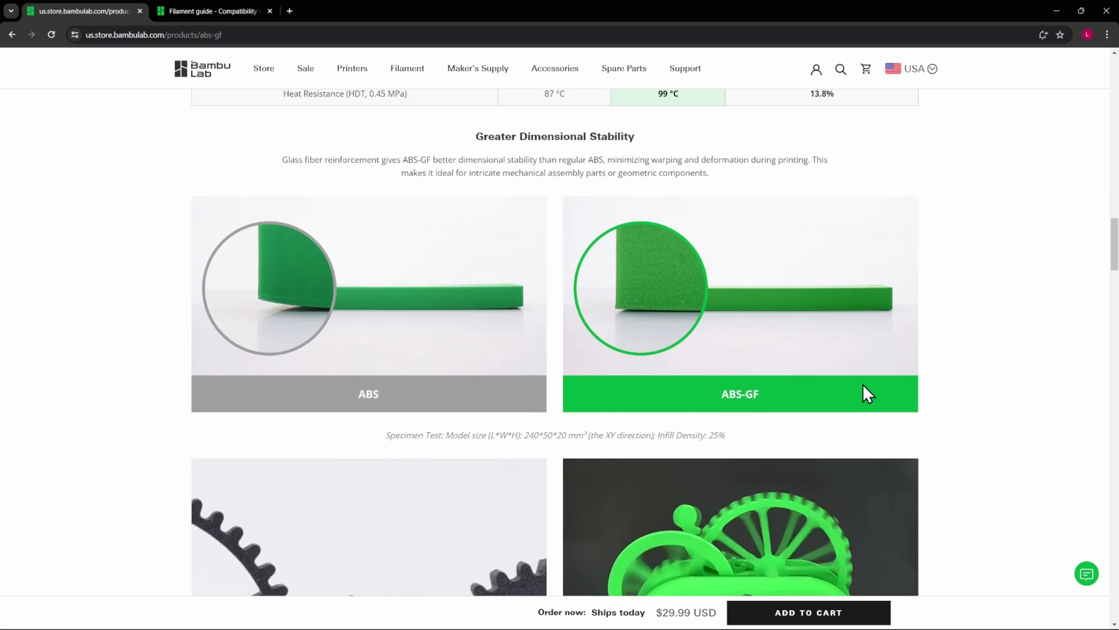
scroll(862, 384, down, 3)
scroll(863, 383, down, 3)
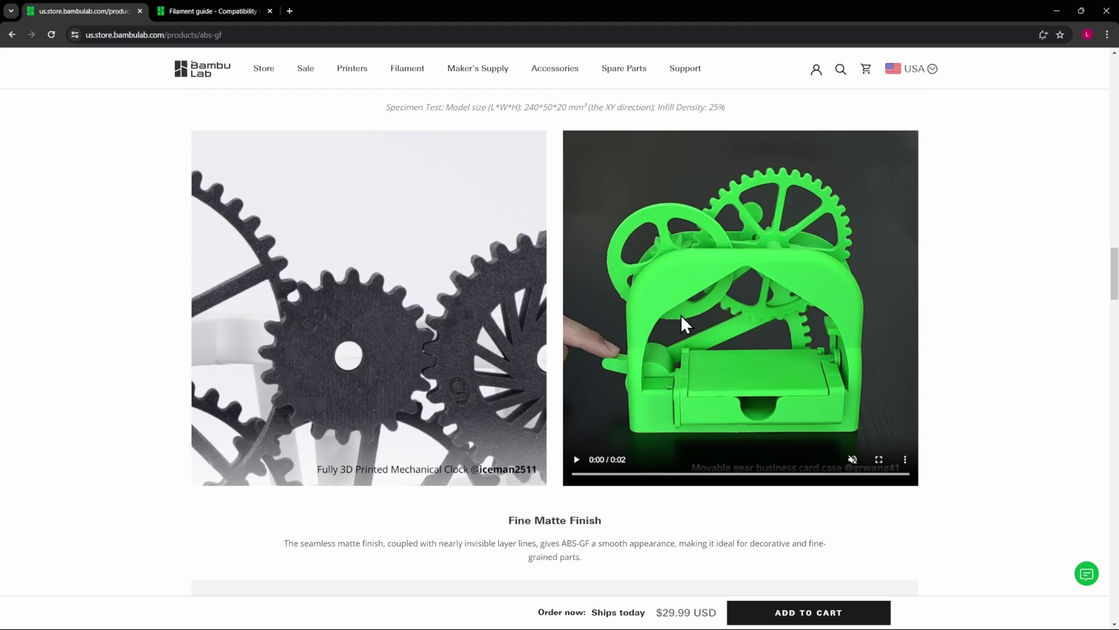
scroll(681, 316, down, 1)
scroll(680, 316, down, 8)
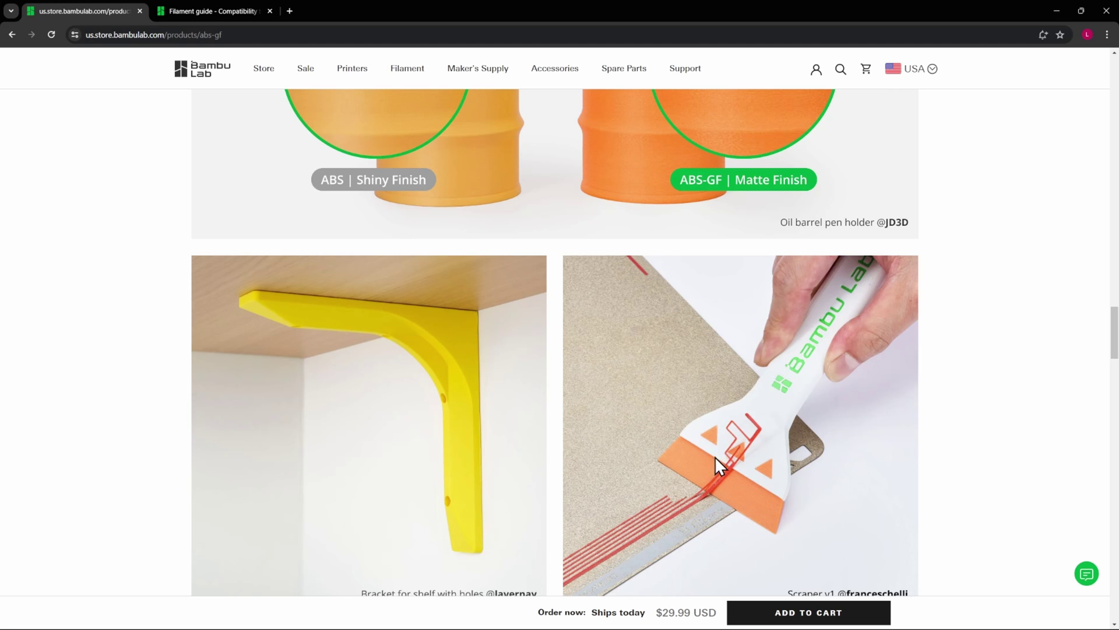
scroll(711, 460, down, 10)
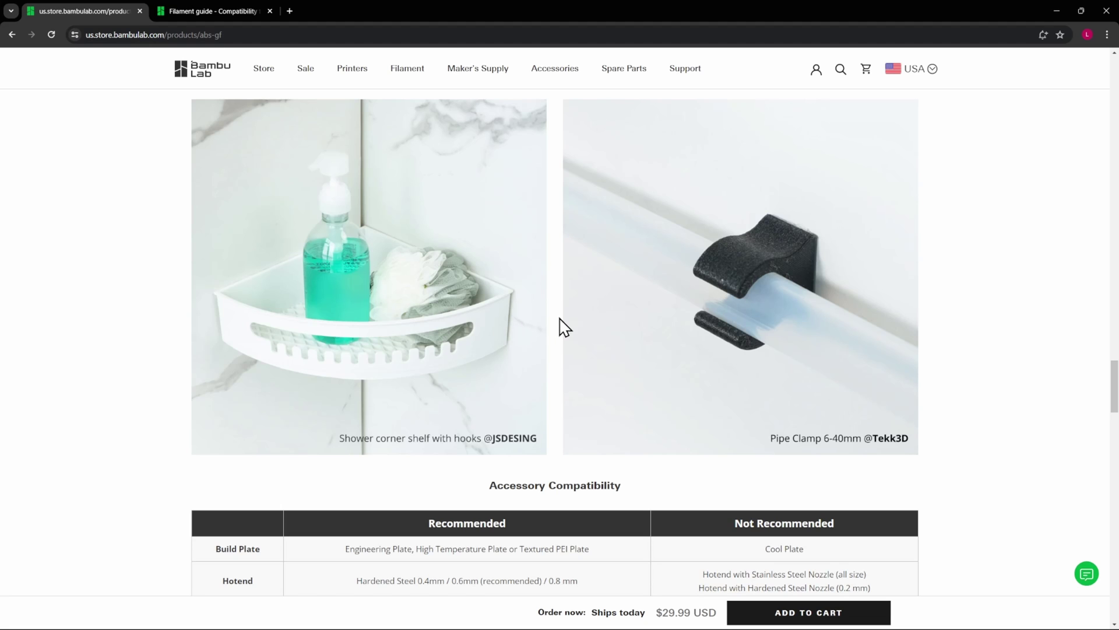
Highlight the '0.6mm (recommended)' and 'Hardened Steel' hotend entries, then scroll to the ABS/ABS-GF/PA6-GF comparison
scroll(560, 318, down, 3)
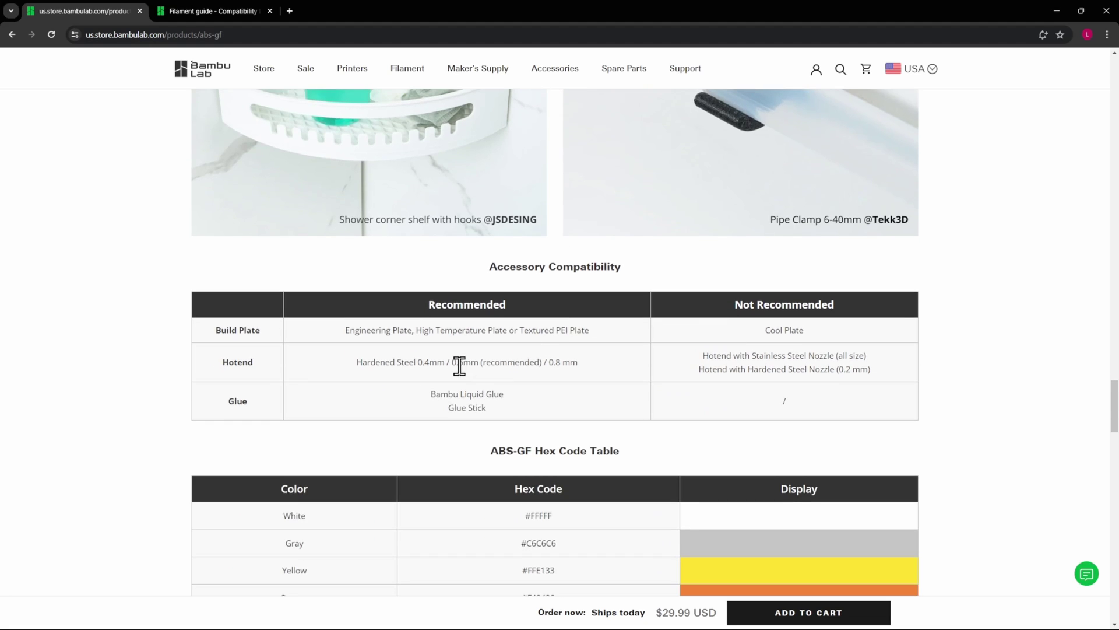
drag(455, 365, 540, 362)
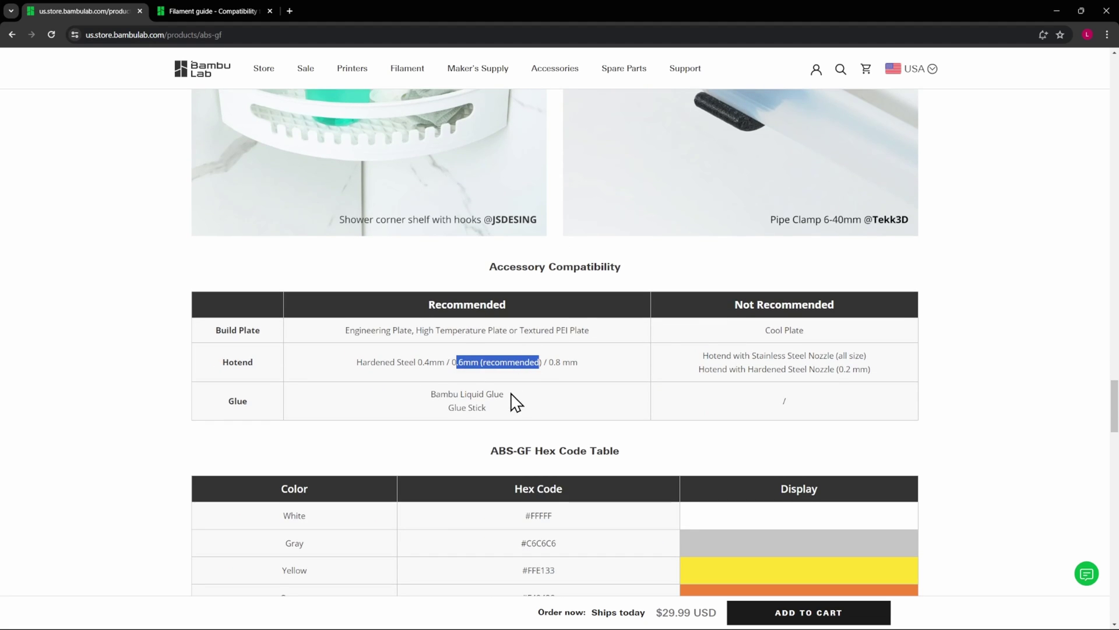
drag(405, 361, 362, 361)
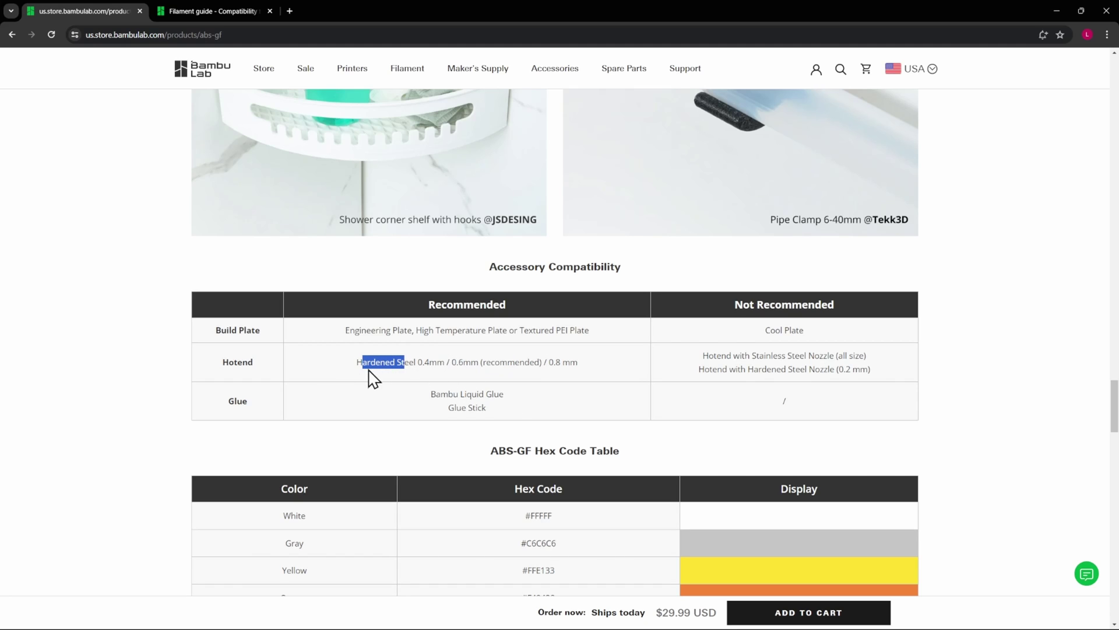
scroll(655, 364, down, 7)
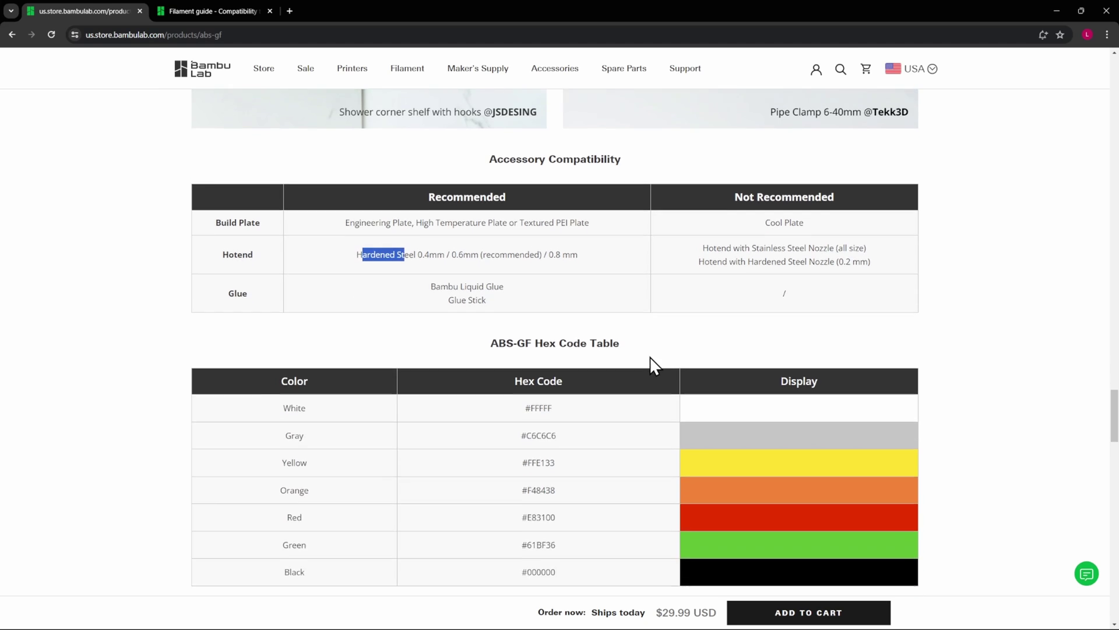
scroll(630, 357, down, 4)
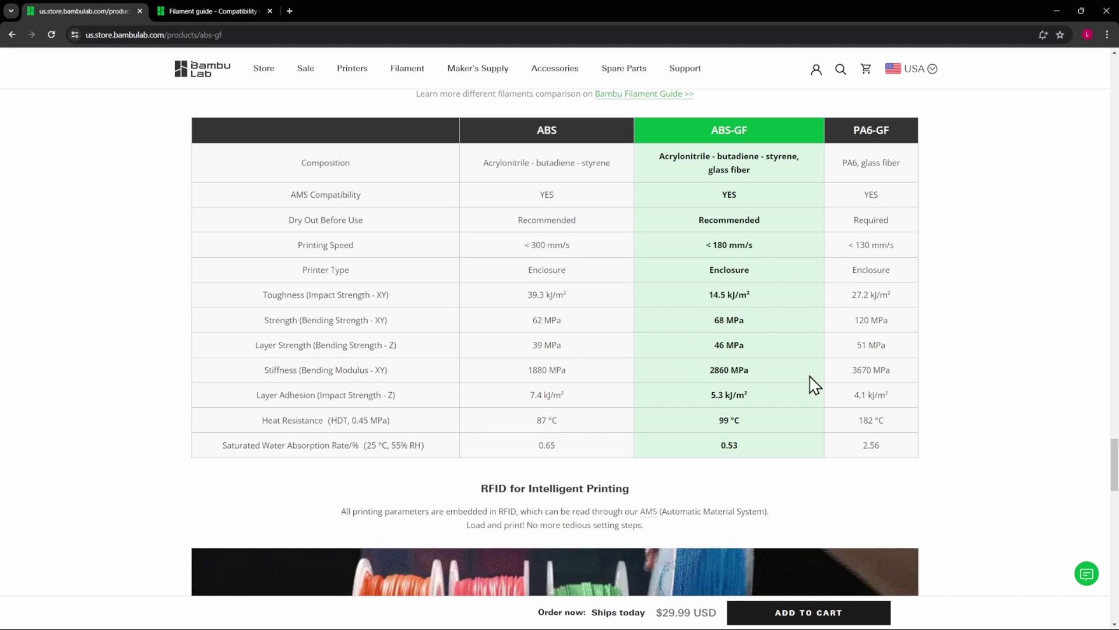
Scroll to the recommended settings: drying at 80 °C for 8 h, 240–270 °C nozzle, 80–100 °C bed
scroll(870, 389, down, 10)
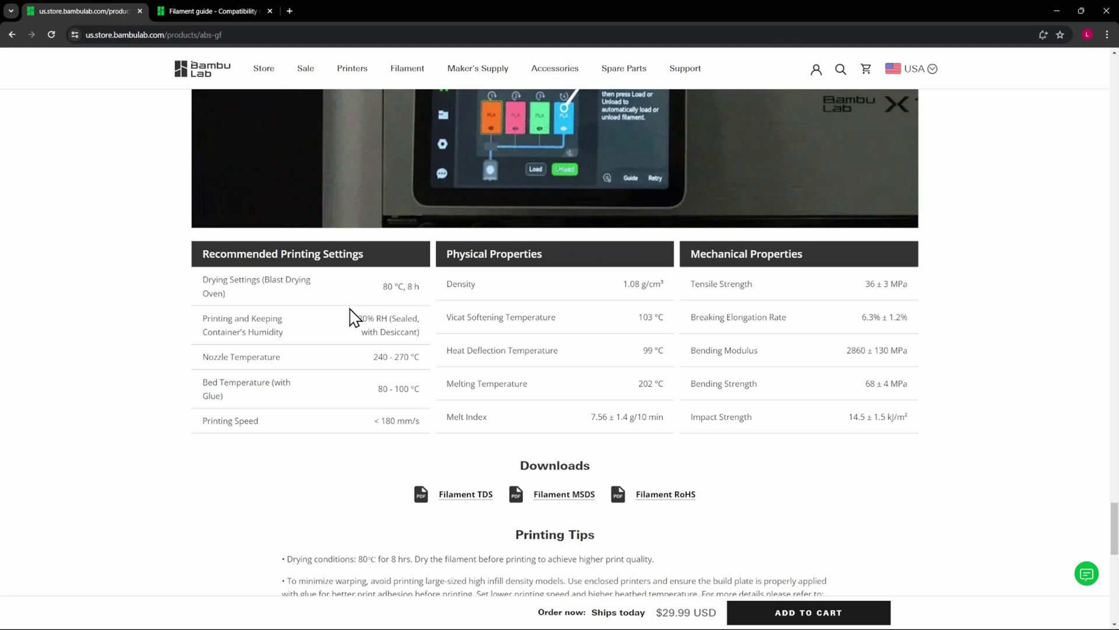
In the wiki Filament guide, check the ABS and ABS-GF rows for enclosure, hardened nozzle and 240–280 °C
click(227, 9)
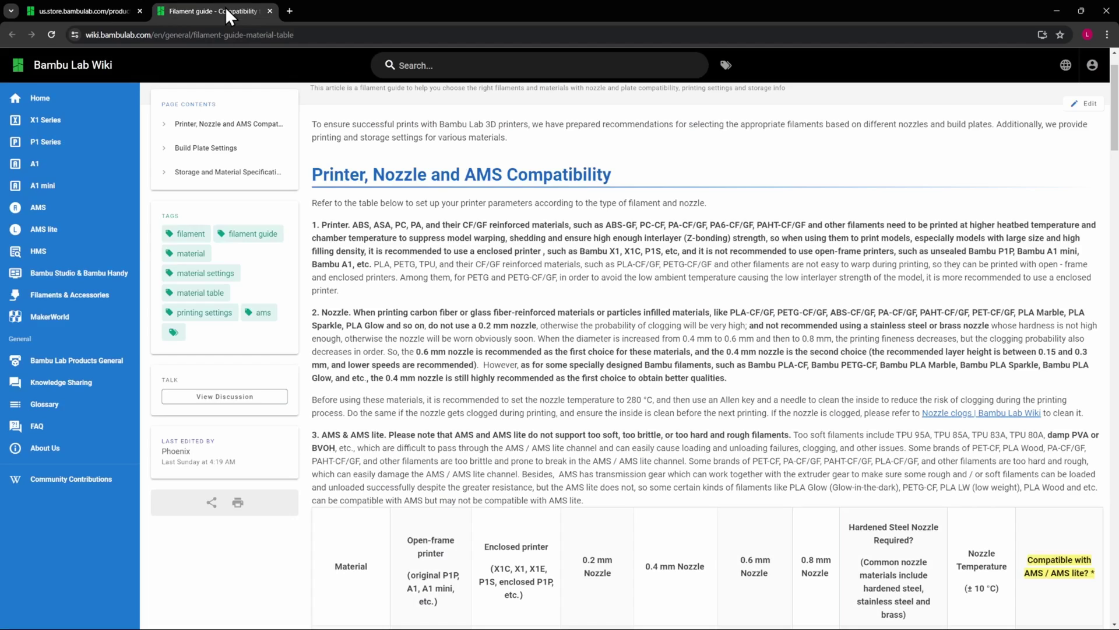
scroll(671, 455, down, 5)
scroll(659, 438, down, 6)
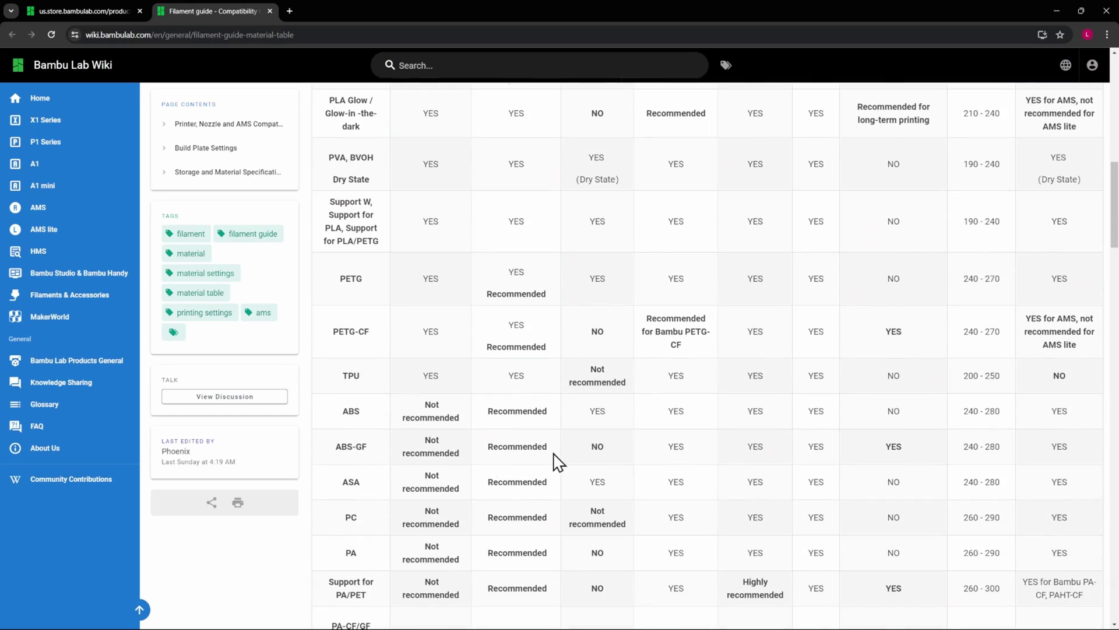
scroll(453, 456, up, 5)
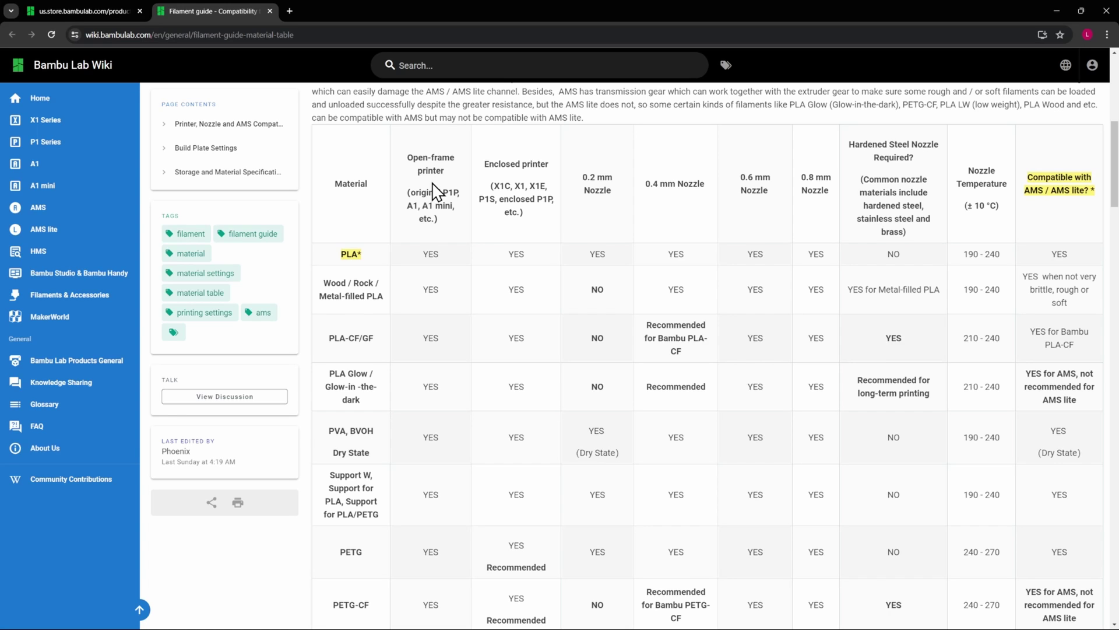
scroll(592, 192, down, 6)
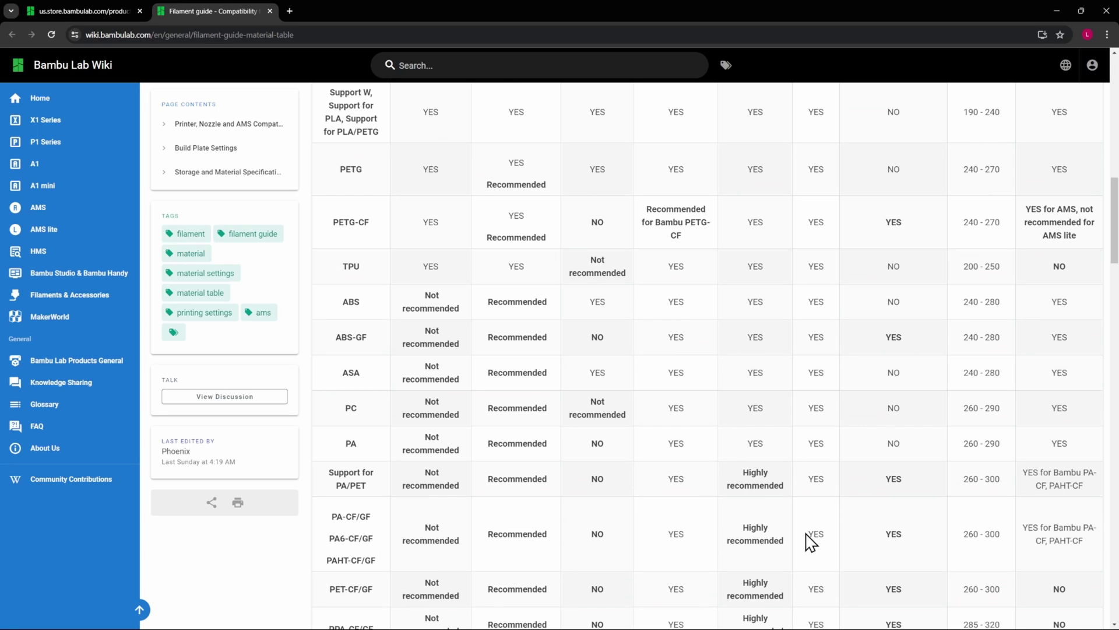
scroll(774, 558, down, 2)
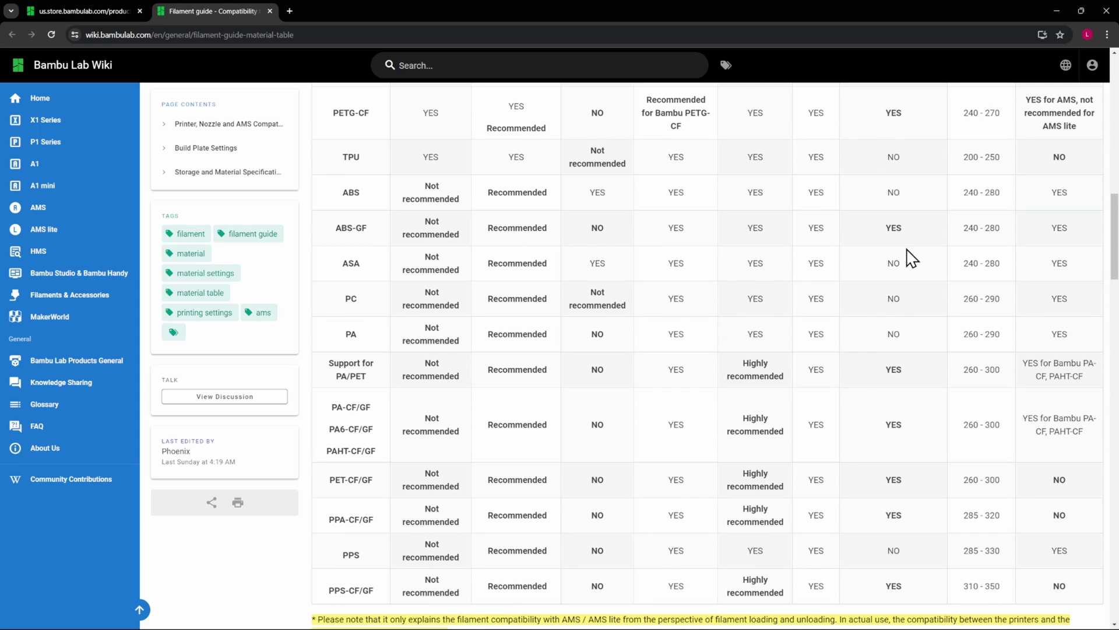
scroll(1018, 271, up, 3)
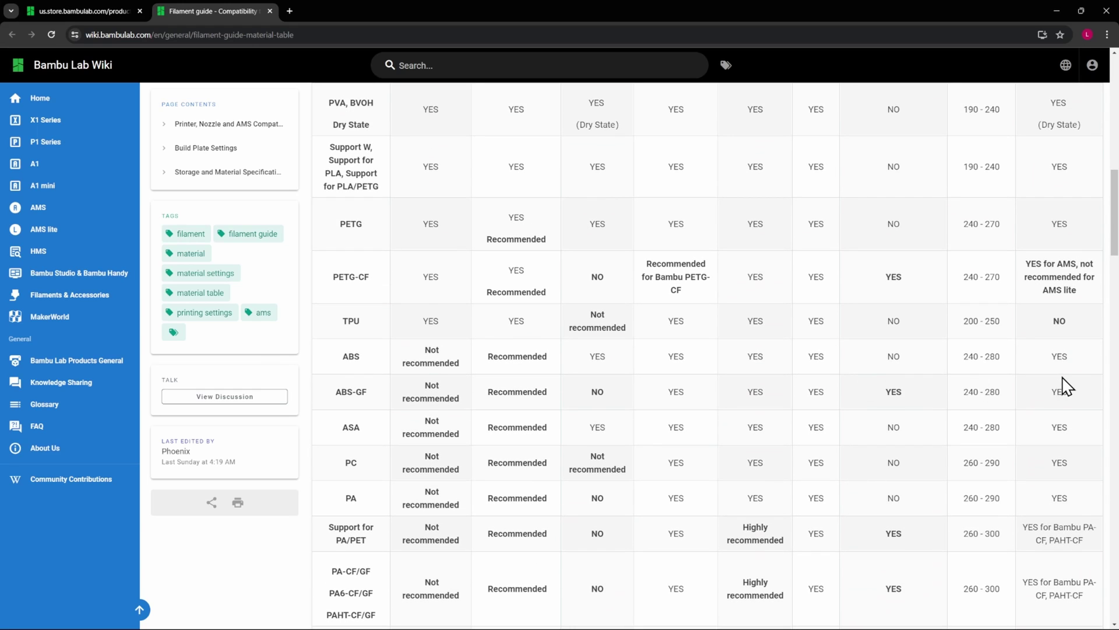
scroll(1067, 380, up, 7)
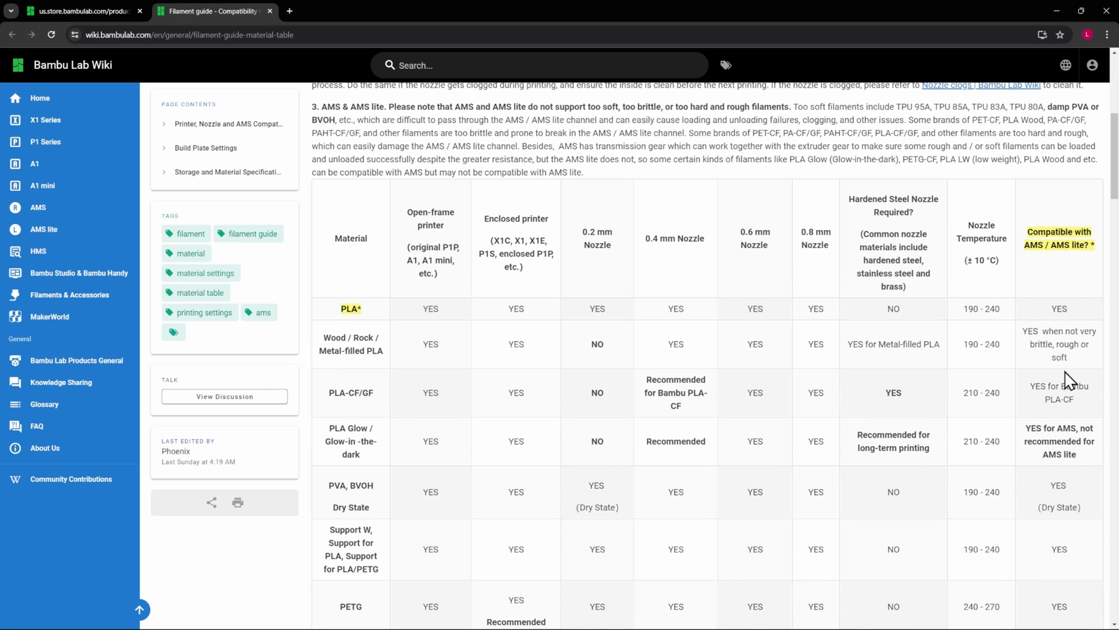
scroll(1066, 380, down, 7)
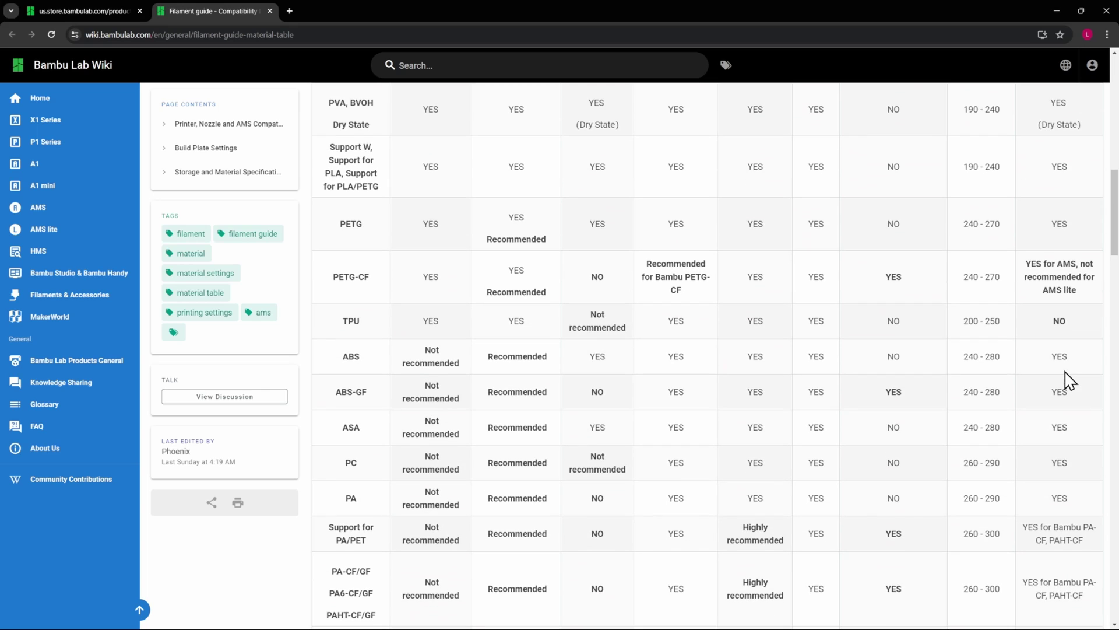
scroll(1056, 399, up, 7)
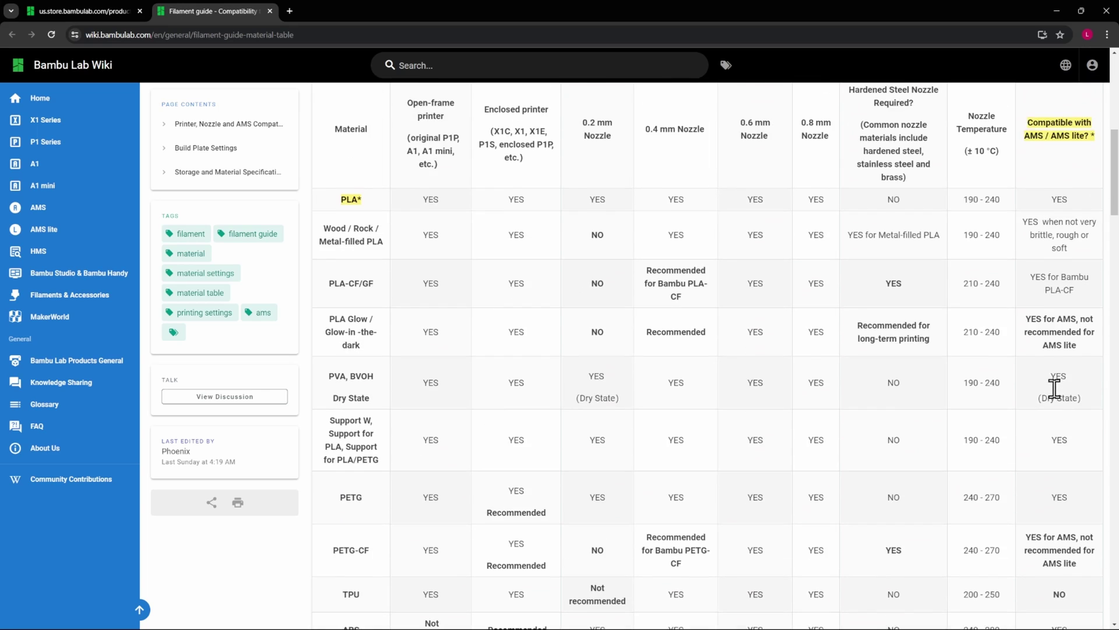
scroll(1055, 387, down, 2)
scroll(1055, 387, down, 4)
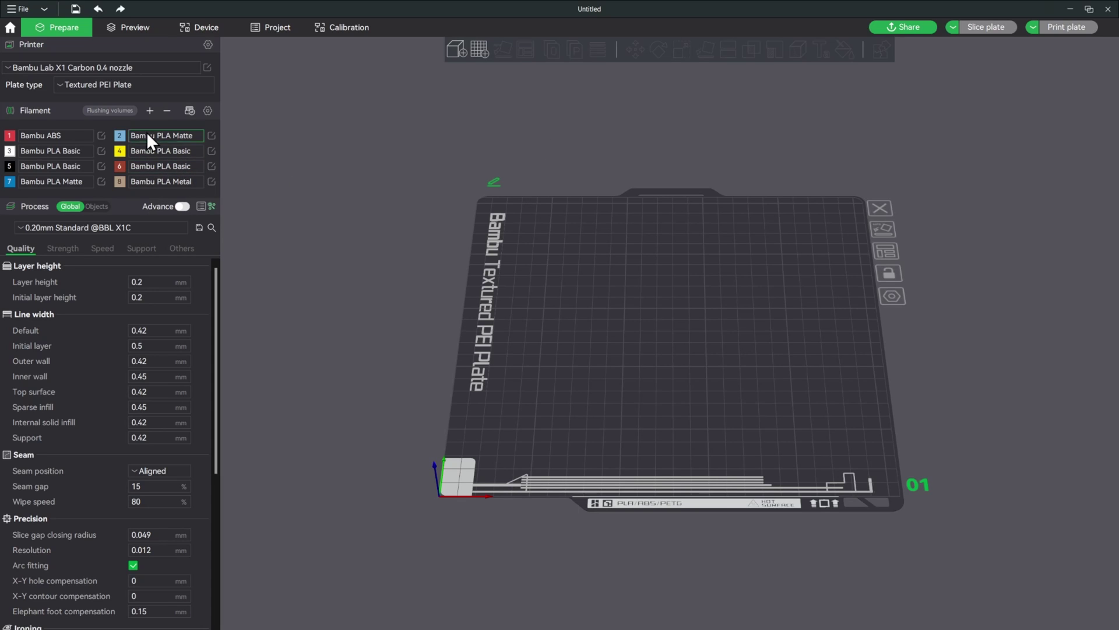
In the filament selection list, tick All so every system filament, including Bambu ABS-GF, is enabled
click(208, 110)
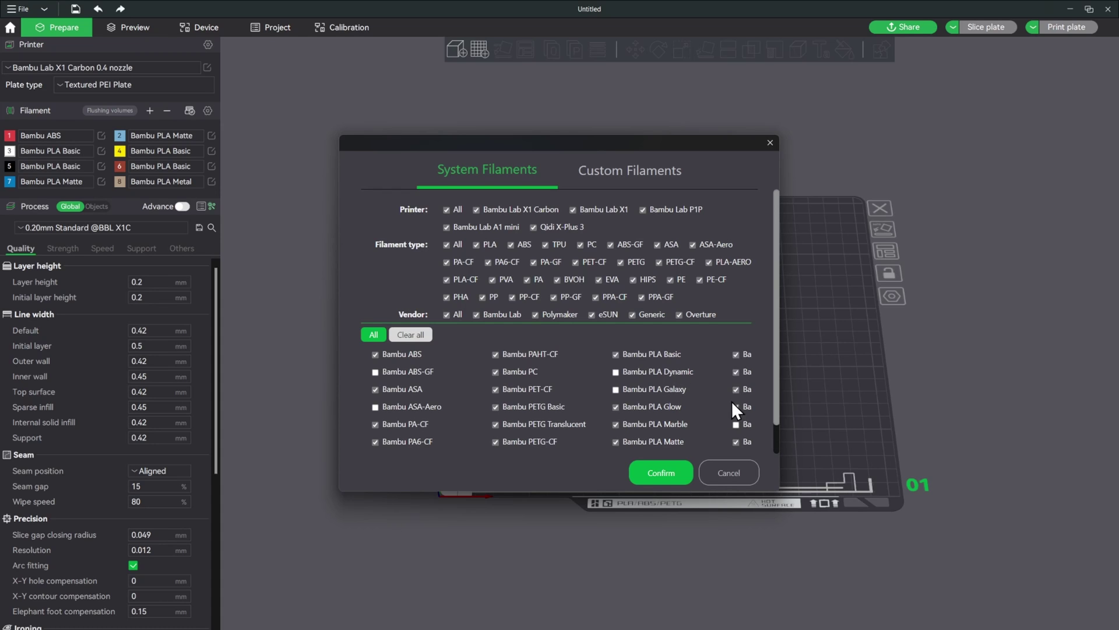
scroll(735, 400, down, 1)
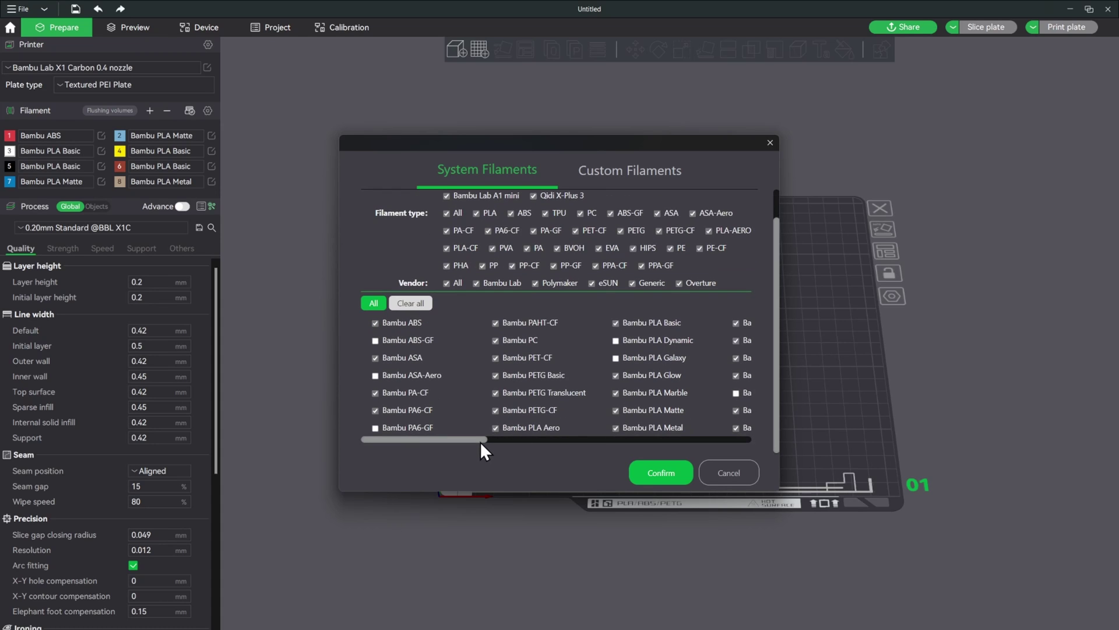
drag(480, 442, 417, 429)
click(373, 304)
Confirm the filament selection and resync all slots from the AMS so slot 2 holds Bambu ABS-GF
click(665, 472)
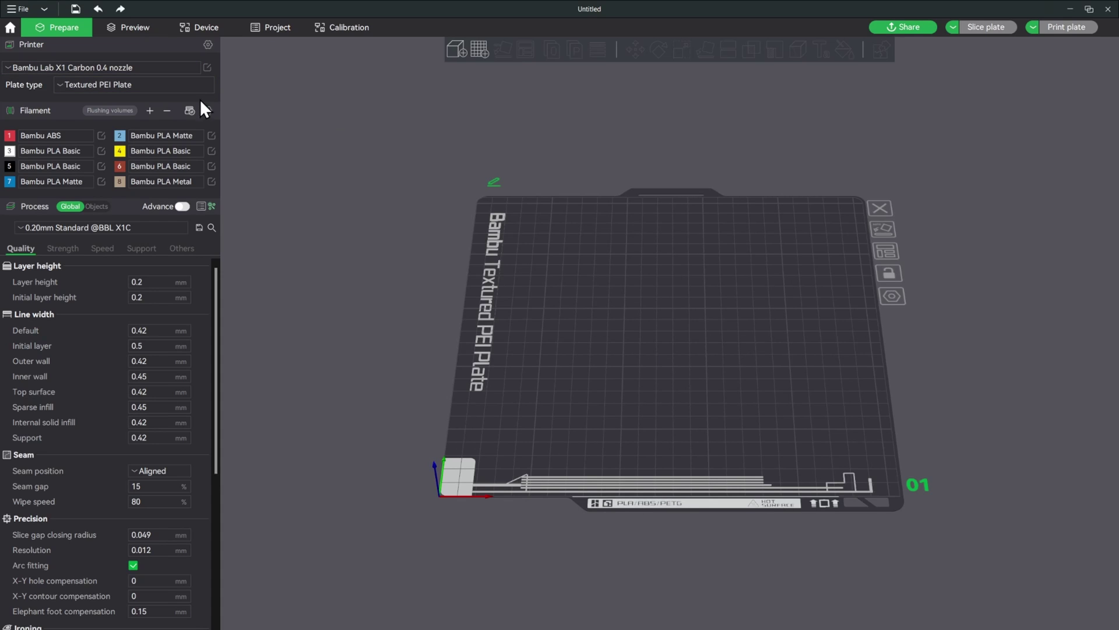
click(189, 111)
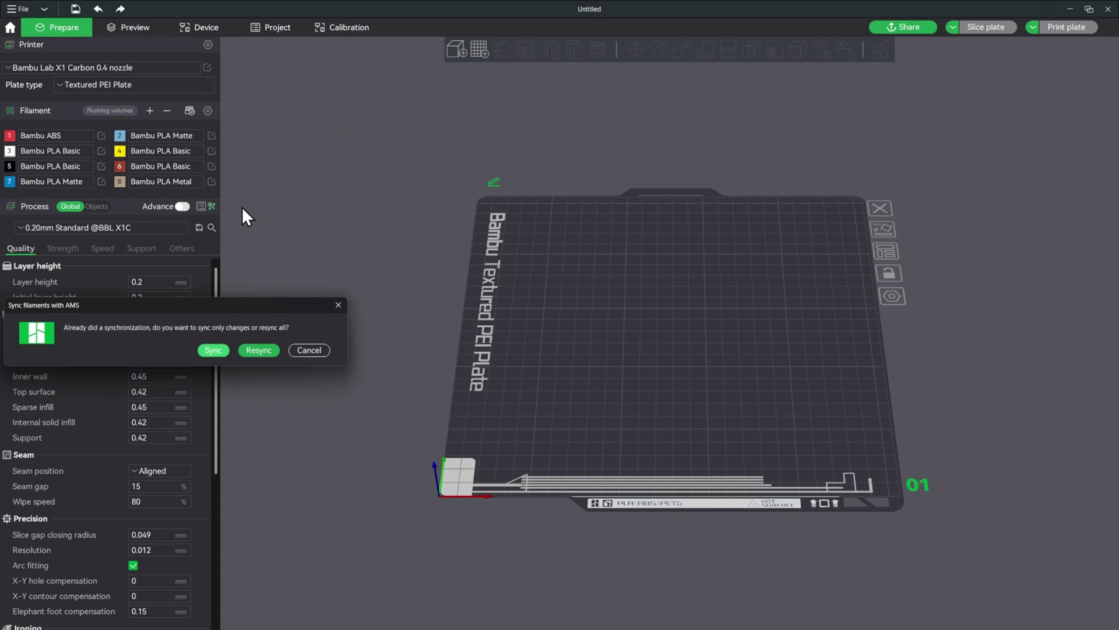
click(264, 350)
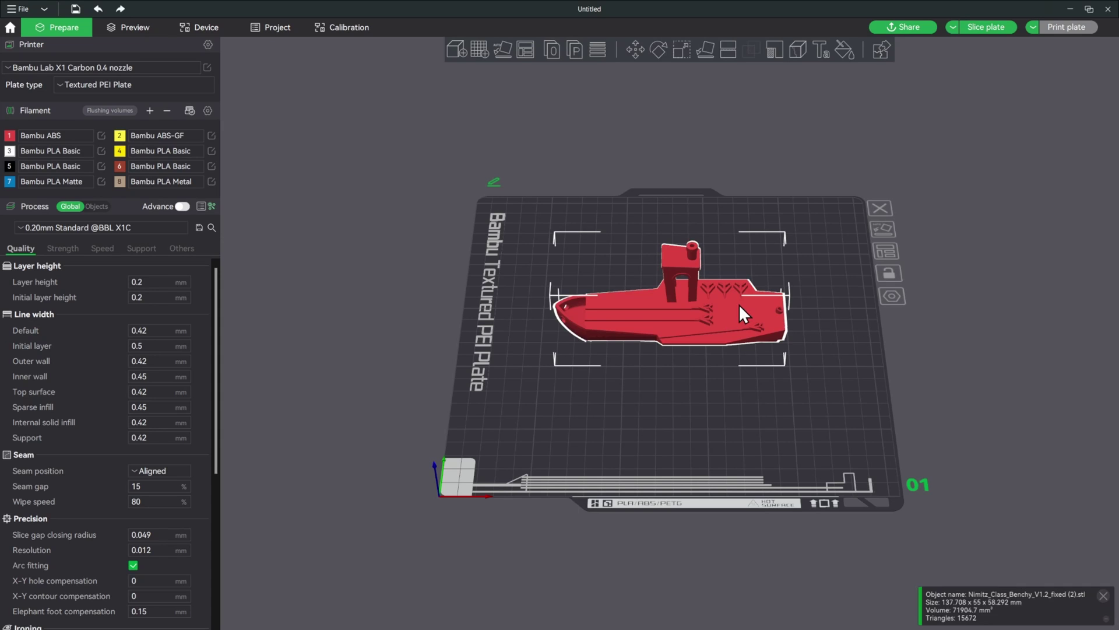
Preview filaments 2 through 8 on the Benchy, then assign it back to filament 2, Bambu ABS-GF
key(2)
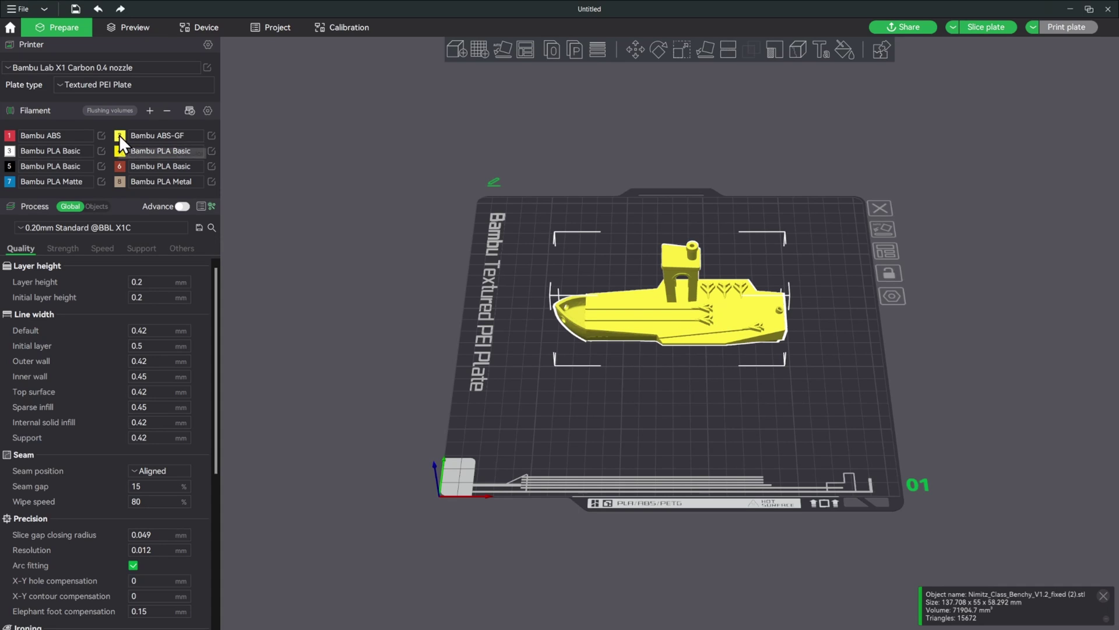
key(3)
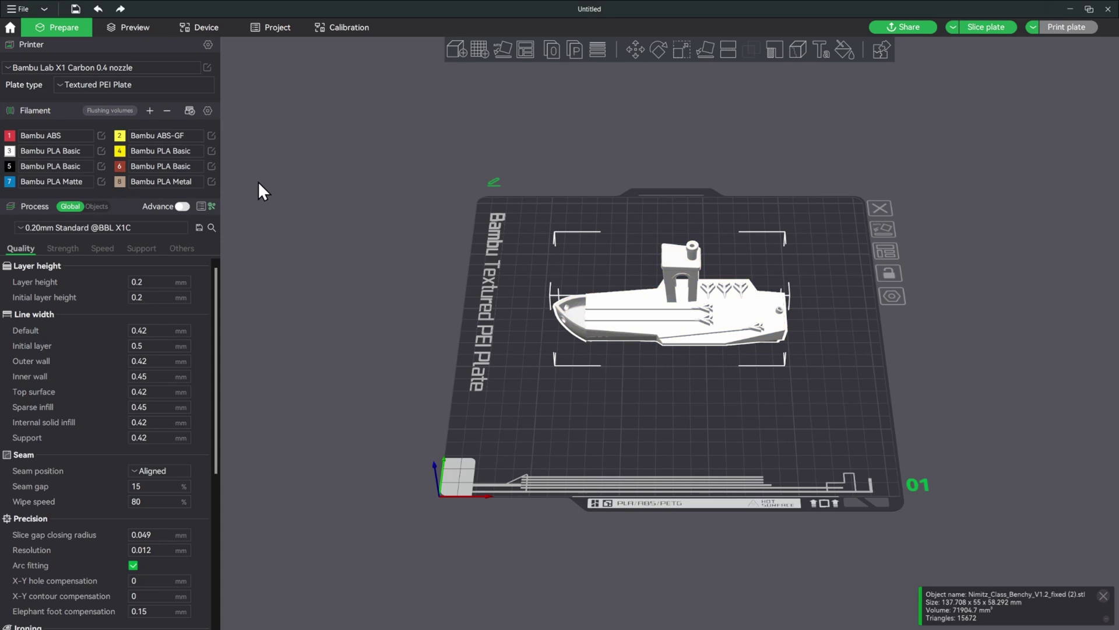
key(4)
key(5)
key(6)
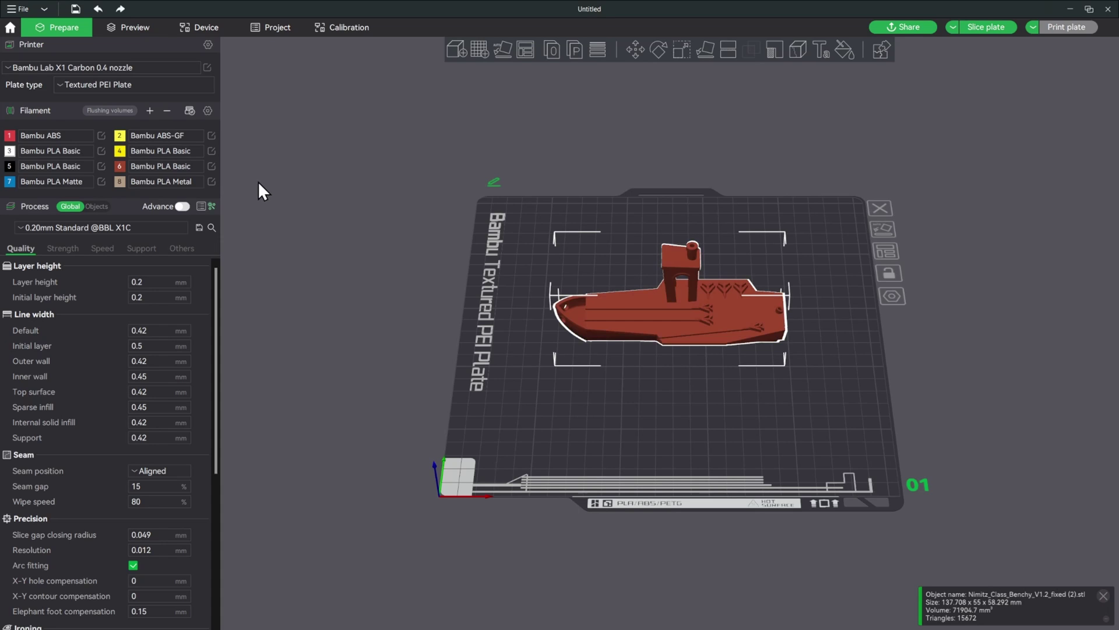
key(7)
key(8)
key(2)
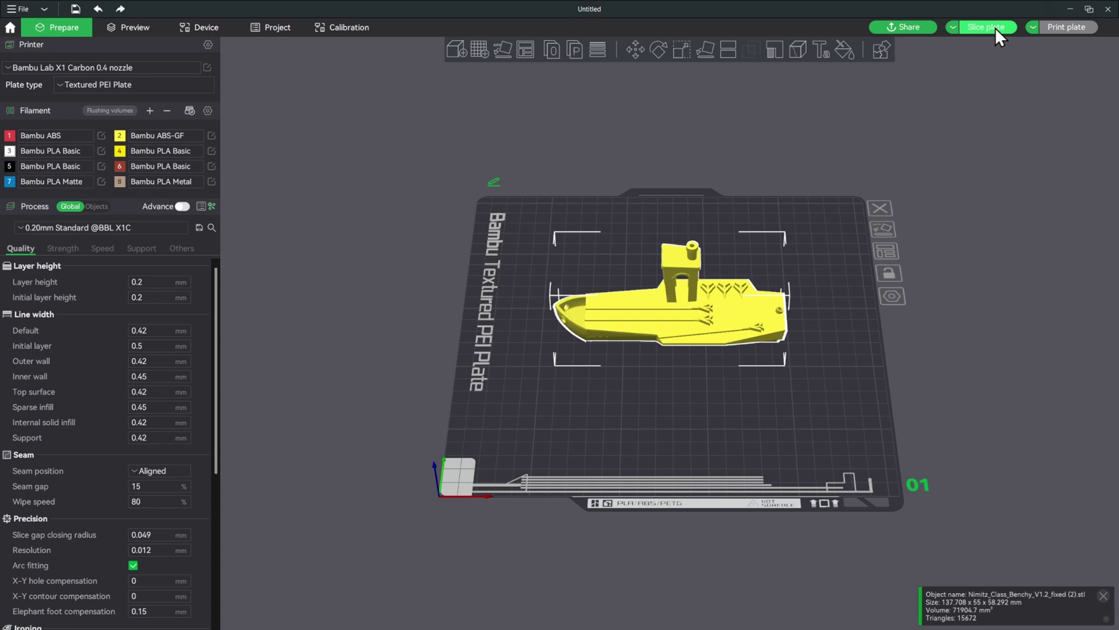
Inspect Bambu ABS-GF settings: 260/270 °C nozzle, 90 °C plates, 12 mm³/s max volumetric speed
click(214, 135)
scroll(537, 316, down, 3)
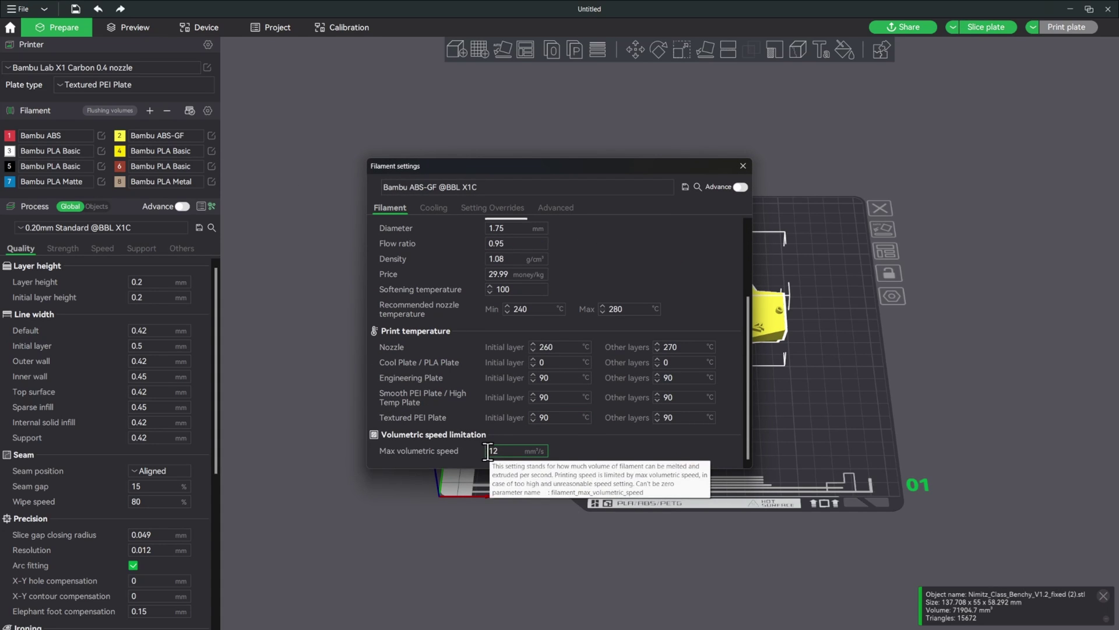
scroll(607, 442, up, 3)
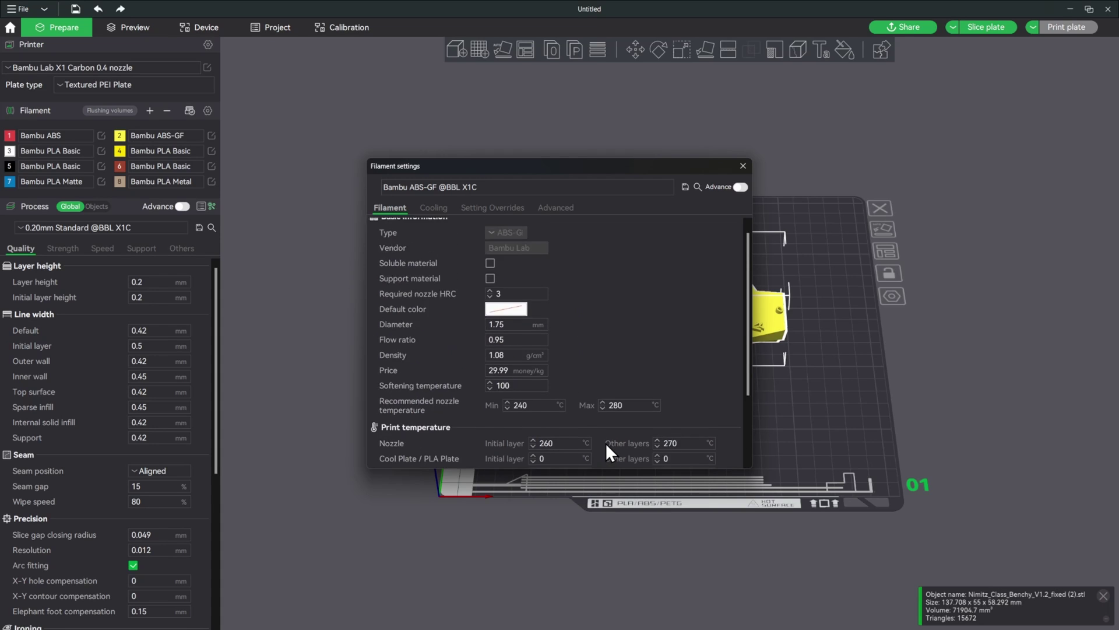
scroll(607, 443, up, 1)
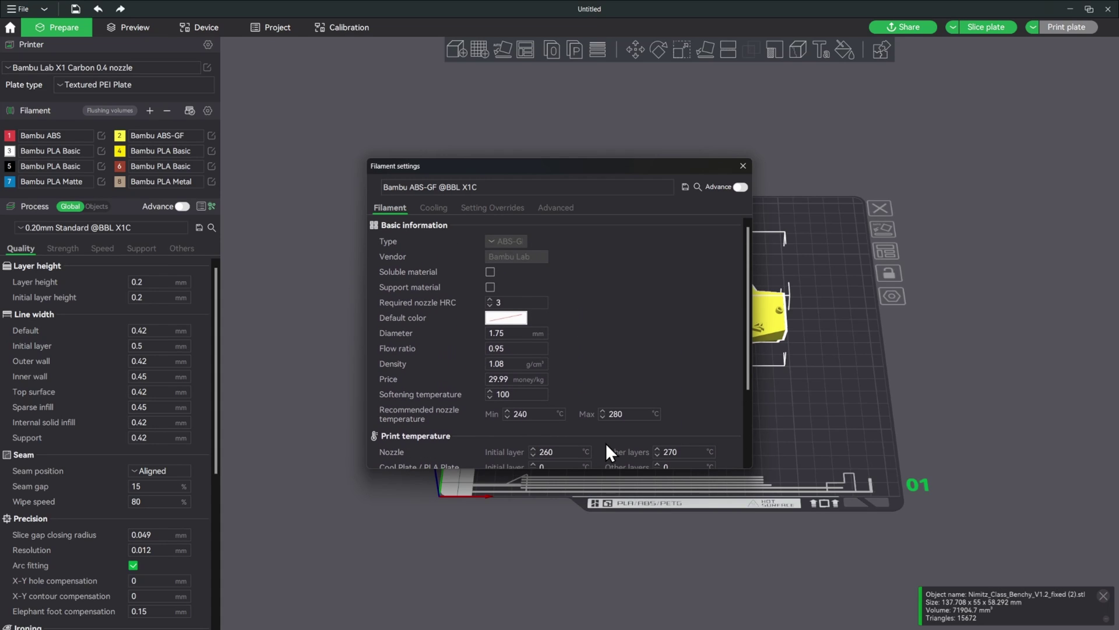
scroll(617, 299, down, 2)
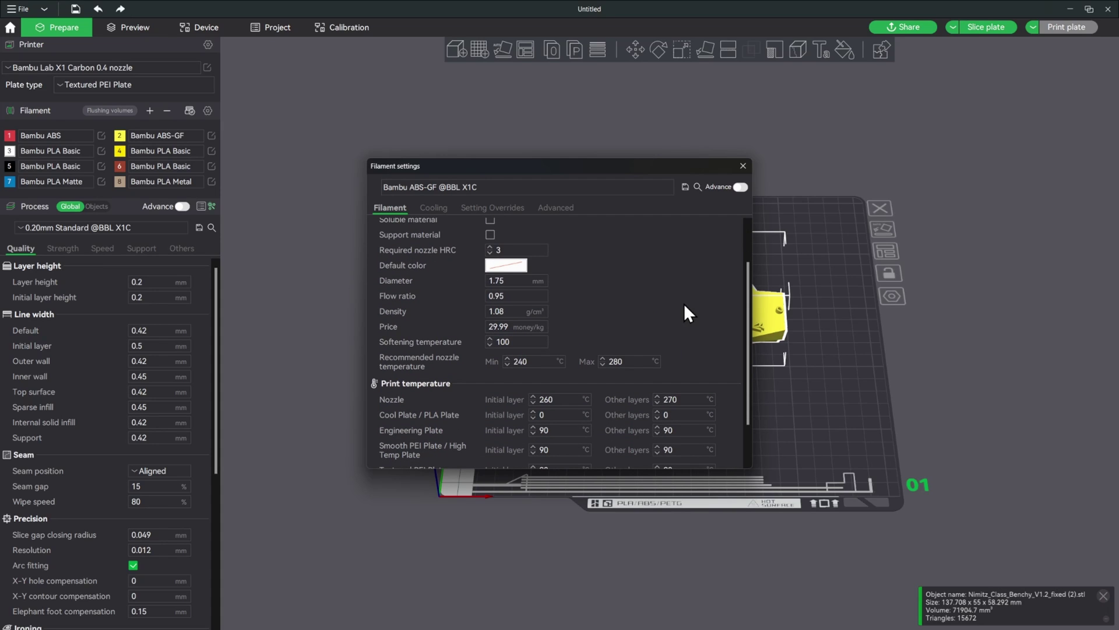
scroll(684, 303, down, 2)
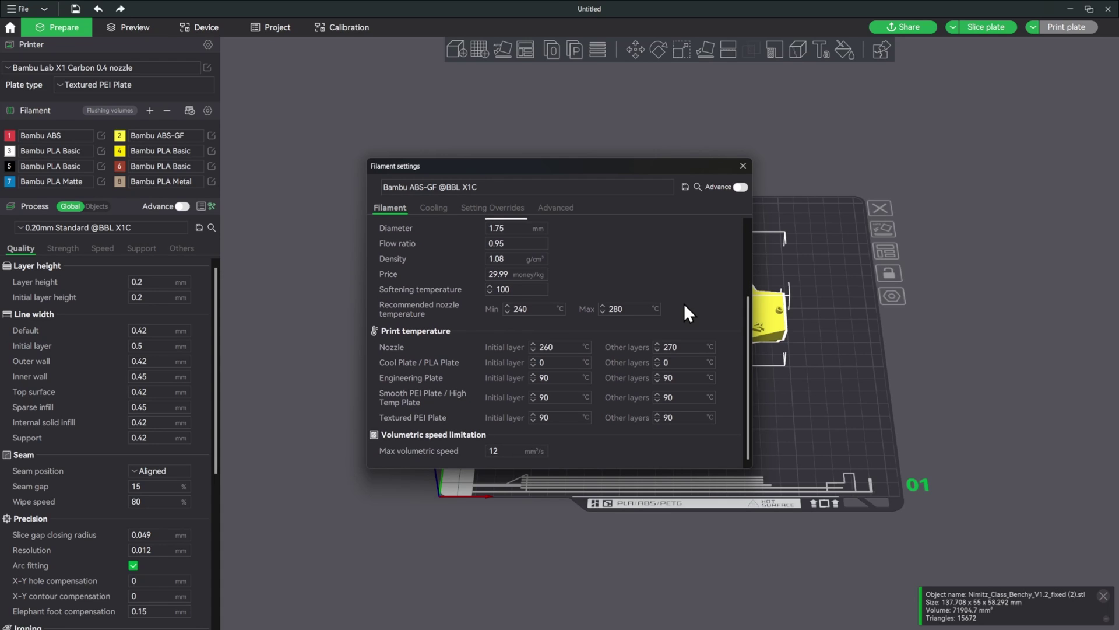
click(743, 165)
Slice the Benchy plate (1h22m, 27.48 g) and send it to the X1C using ABS-GF from slot A2
click(983, 27)
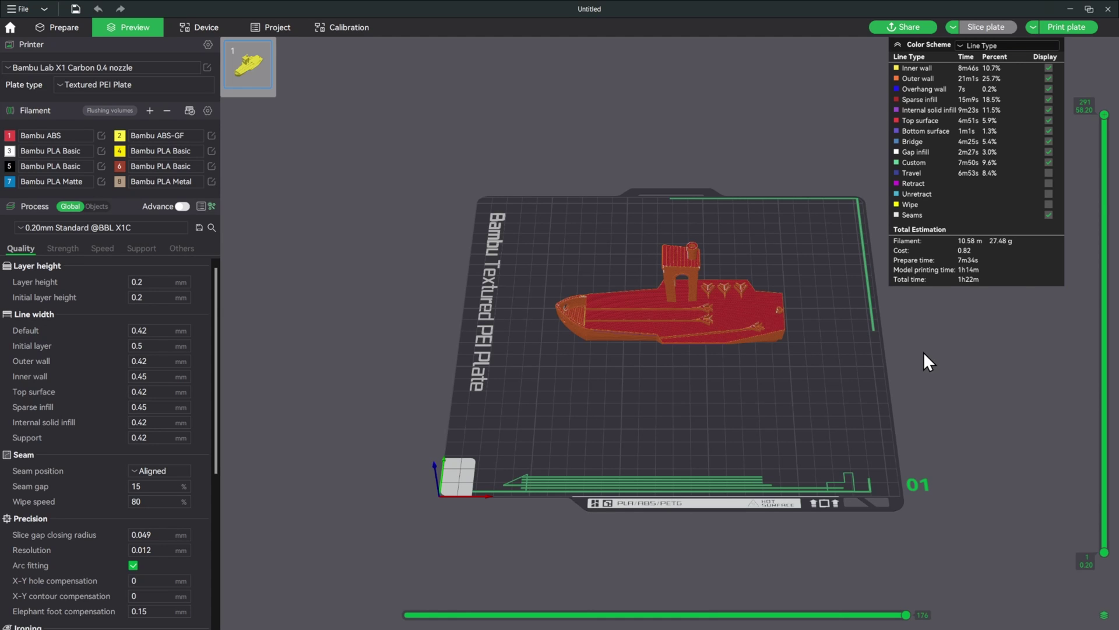
click(1066, 27)
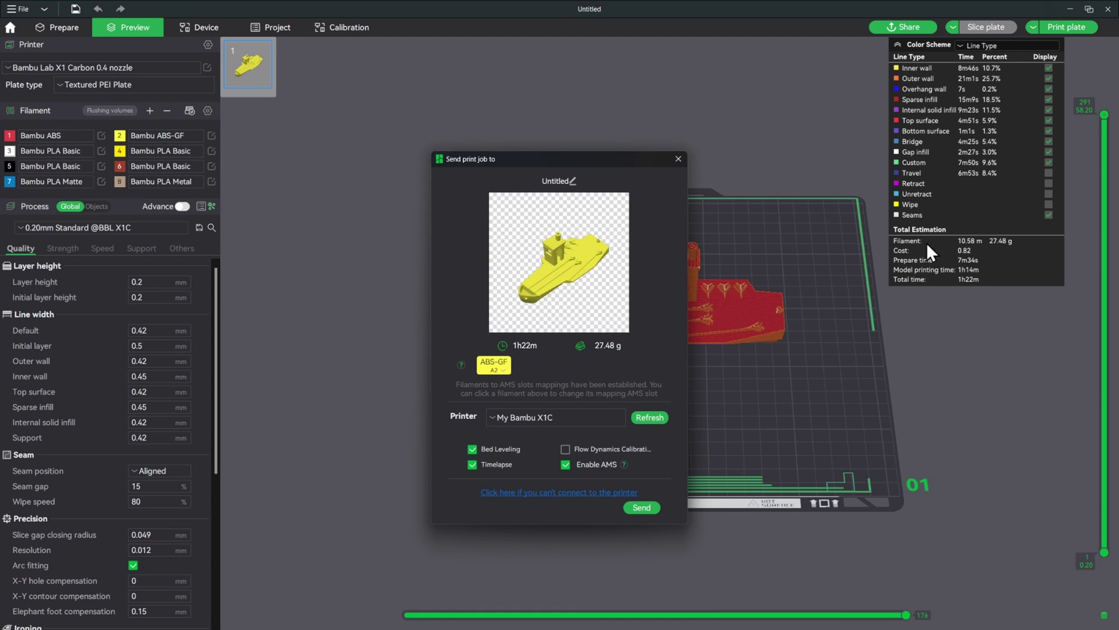
click(641, 507)
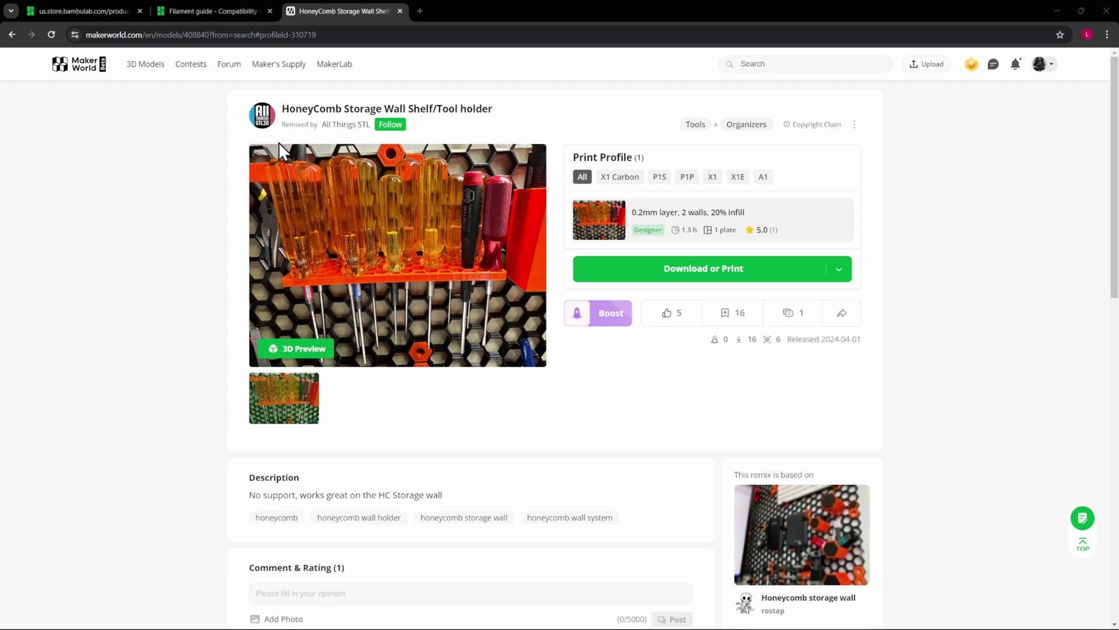
Bring the MakerWorld HoneyComb shelf onto the Bambu Studio plate as project HC_Shelf_tool_3MF
mouse_move(262, 131)
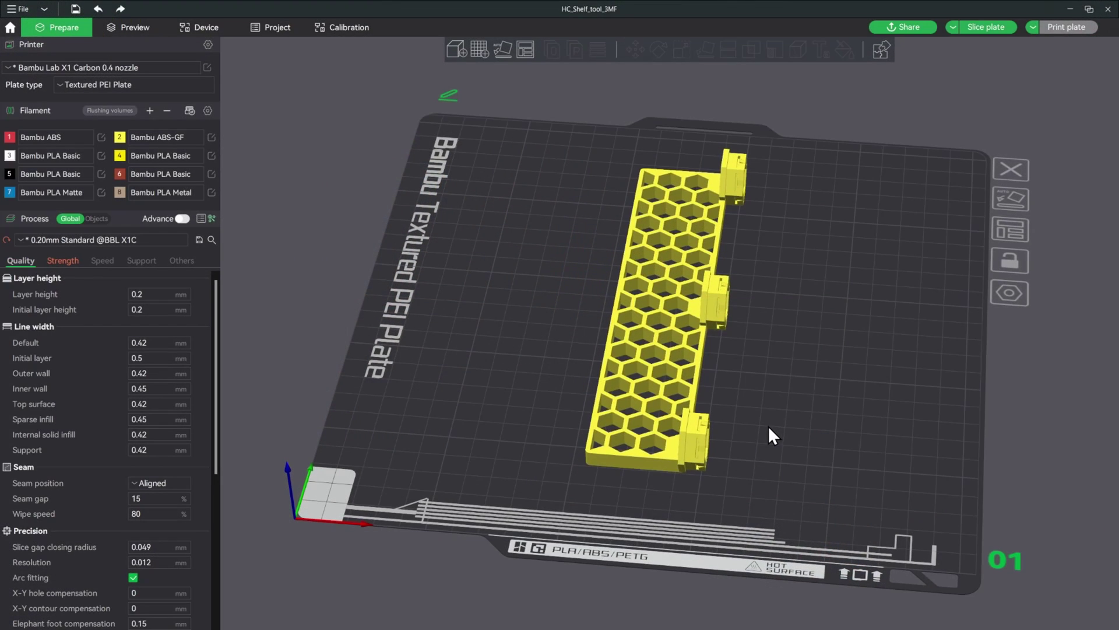
Slice the HoneyComb shelf (8.33 m, 21.64 g, 1h16m) and send the job to My Bambu X1C
drag(764, 436, 697, 443)
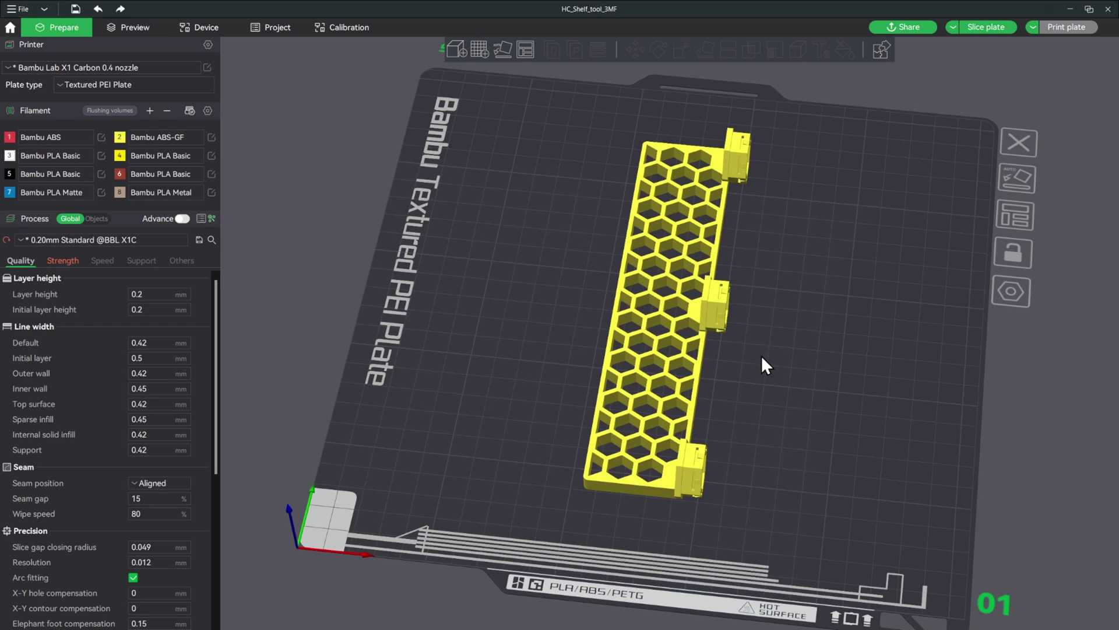
drag(762, 357, 767, 384)
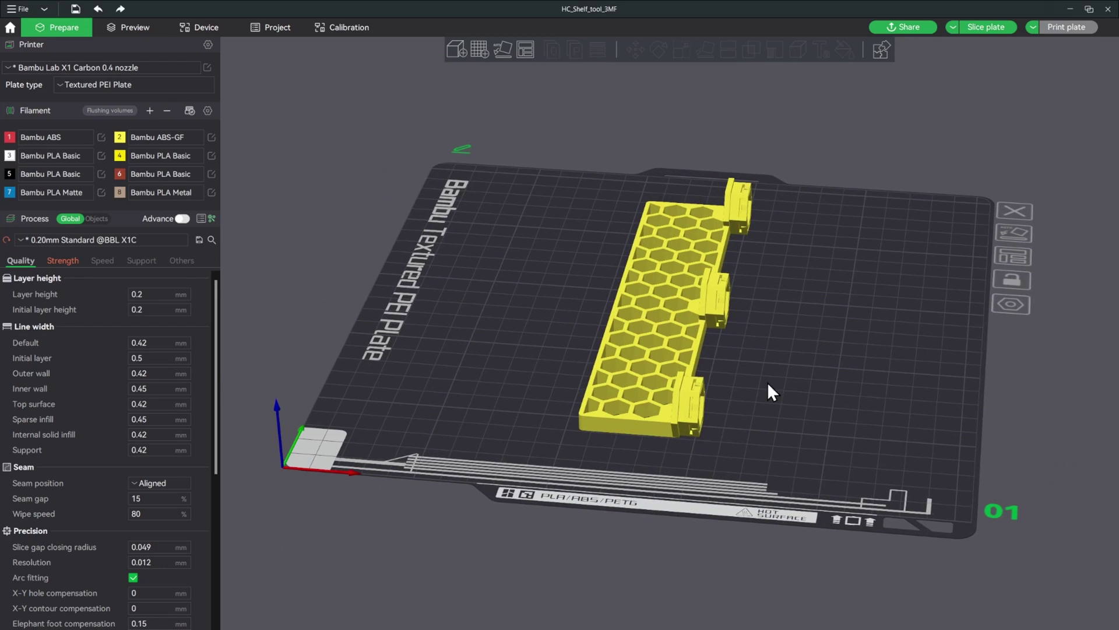
click(986, 27)
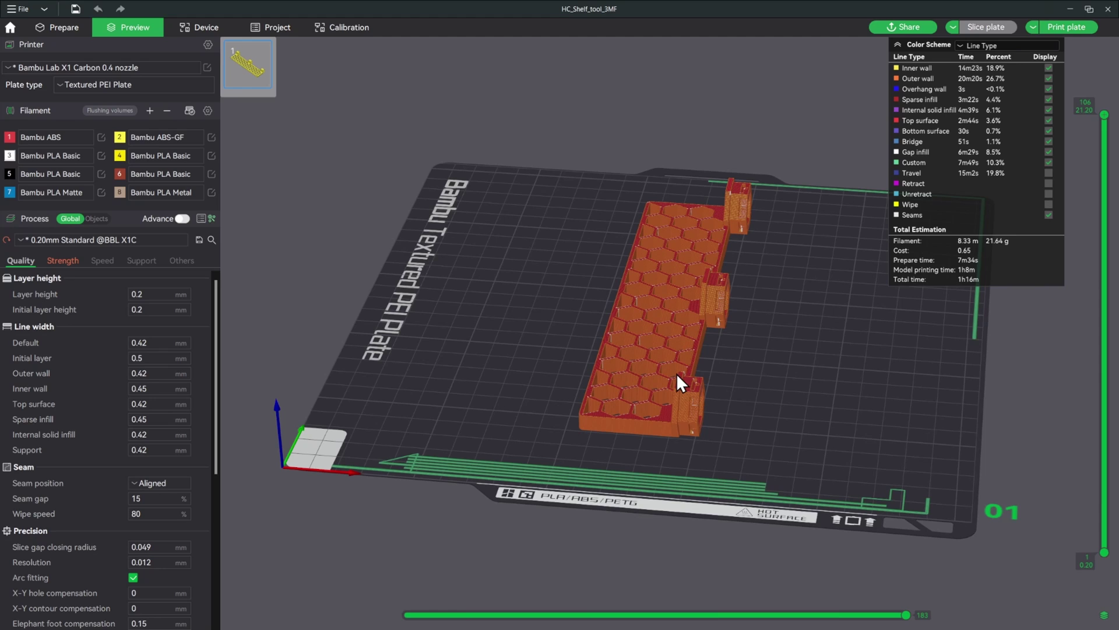
click(1052, 27)
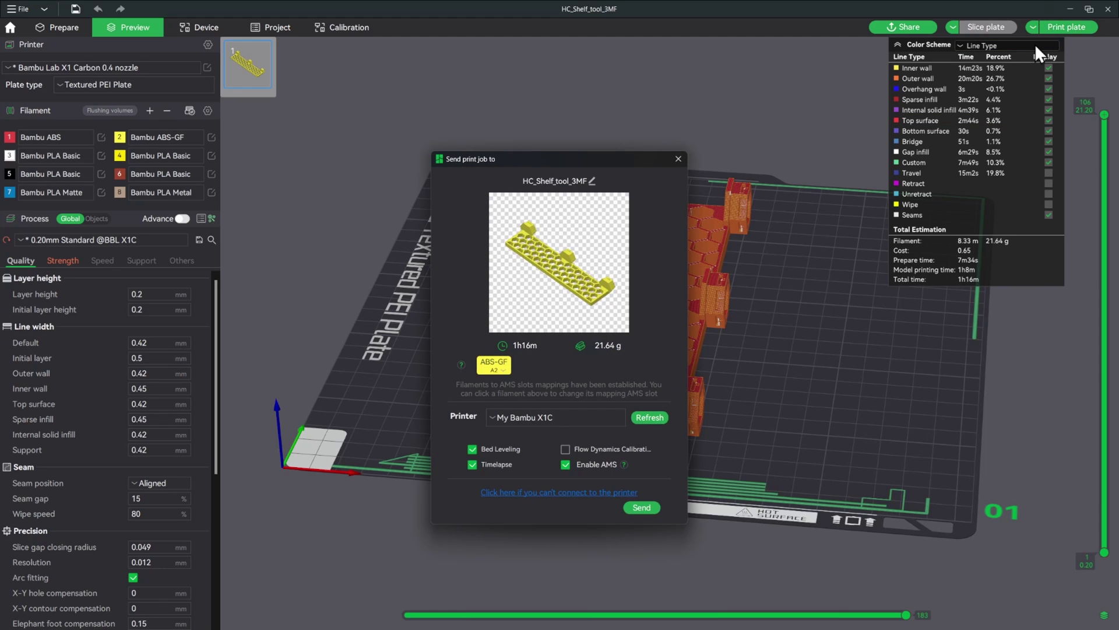
click(650, 508)
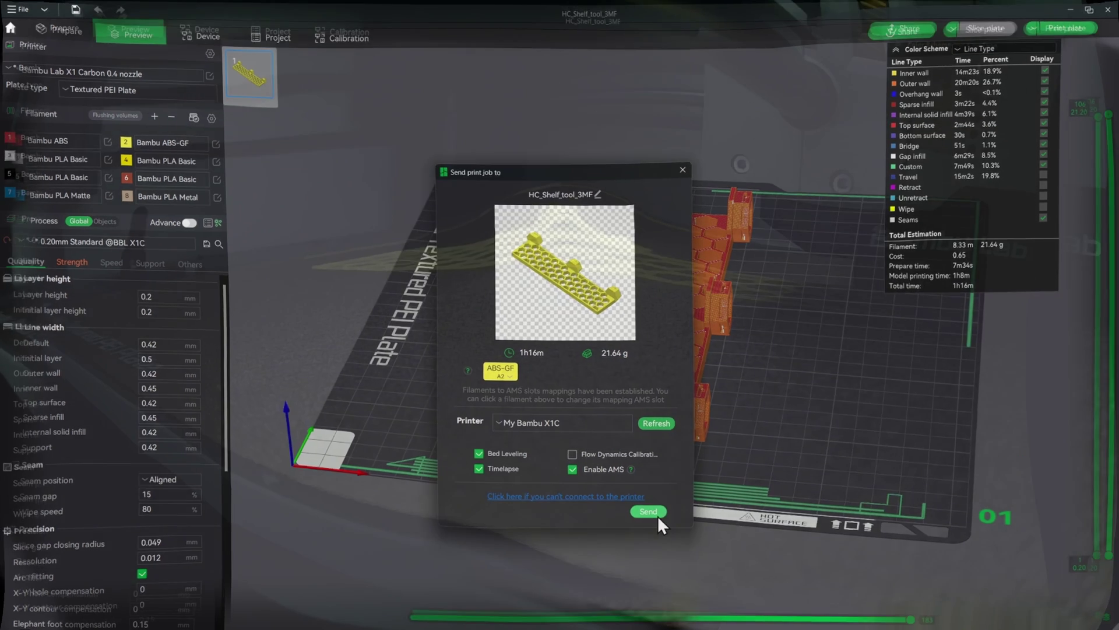